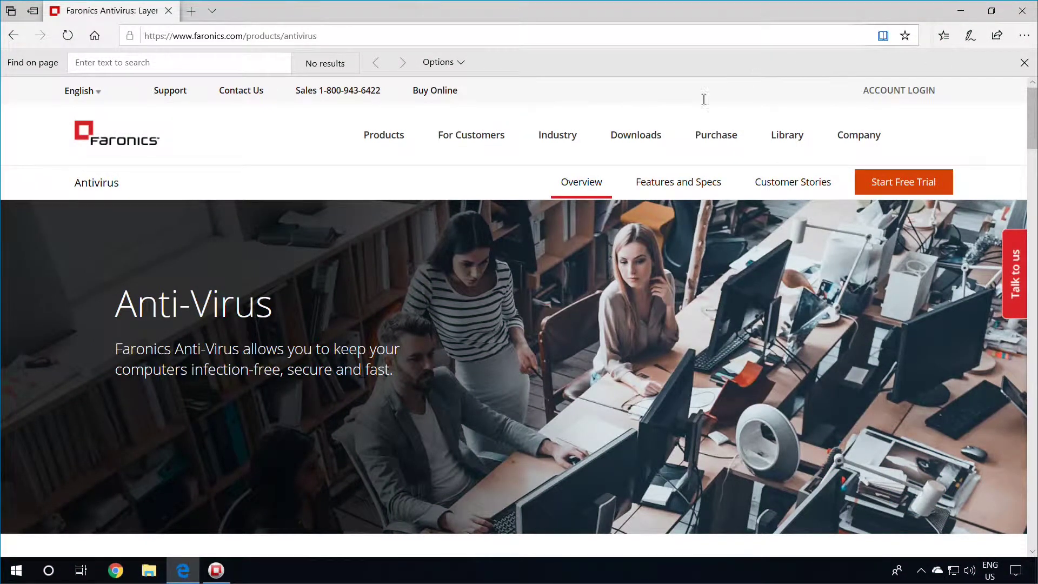
Step: Show localhost > Workstations > Managed Workstations in Core Console and select DESKTOP-171B68R
click(216, 571)
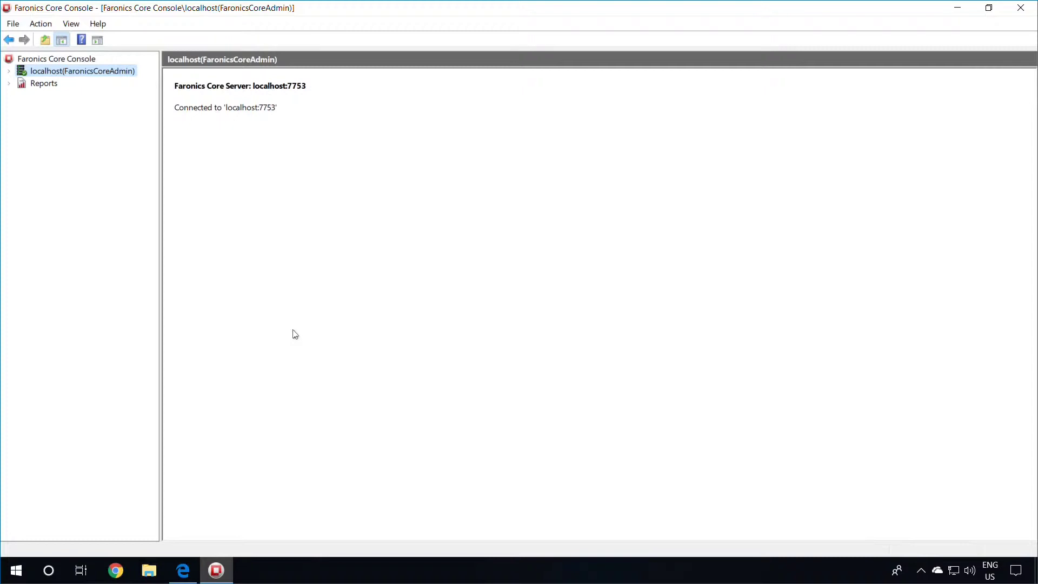
click(9, 72)
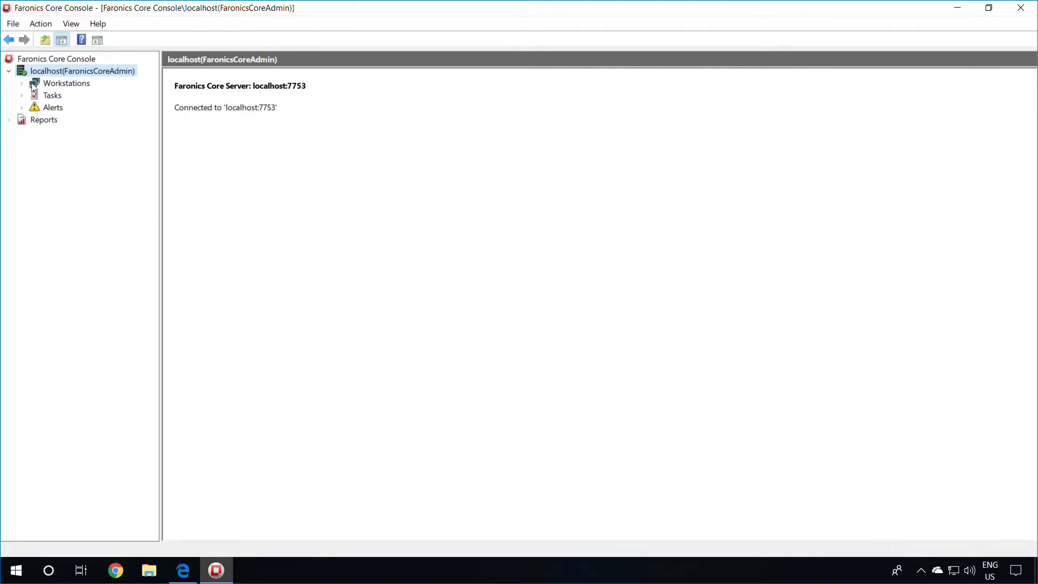
click(23, 84)
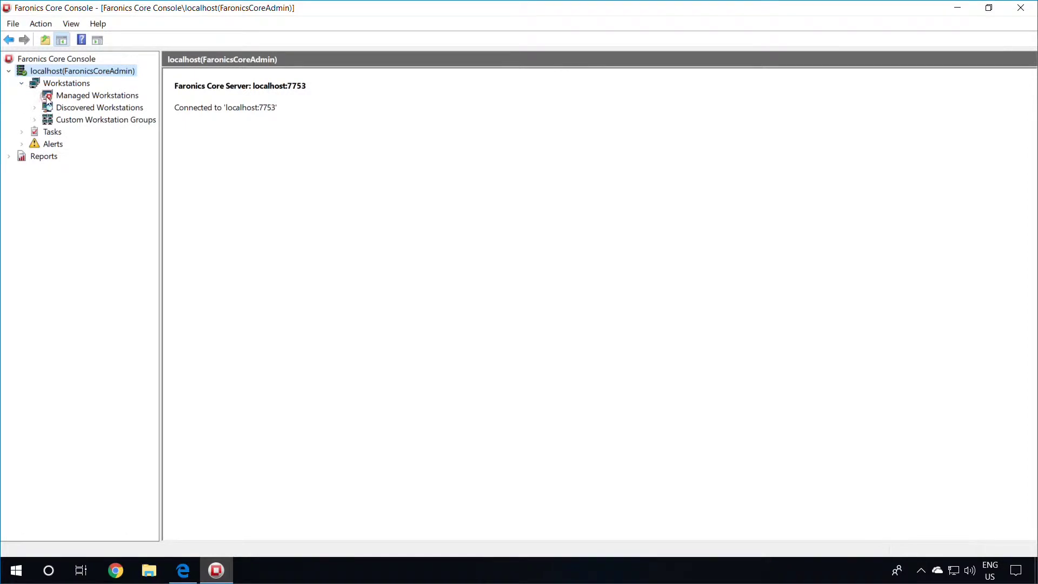
click(47, 98)
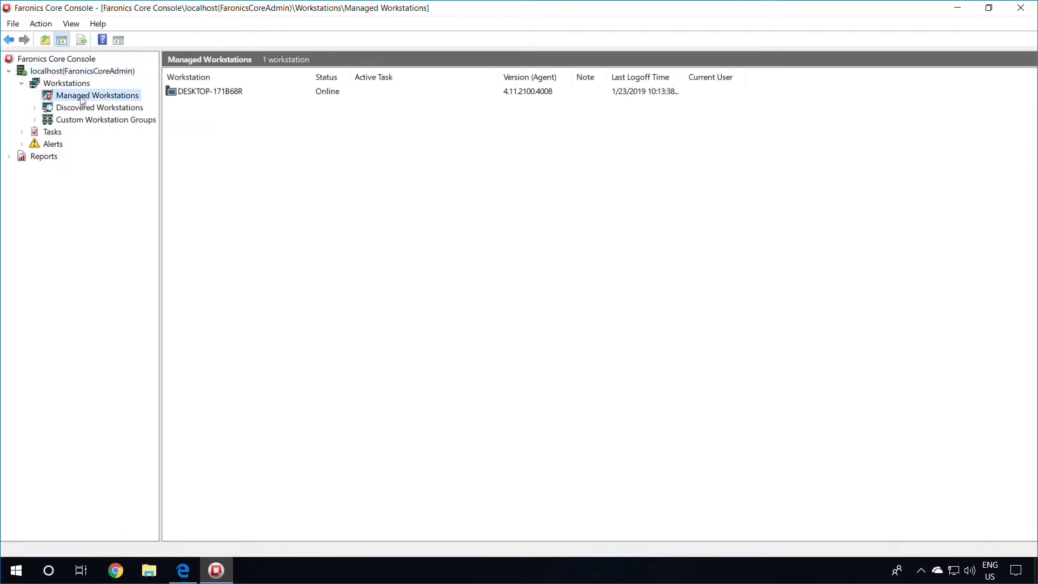
click(188, 95)
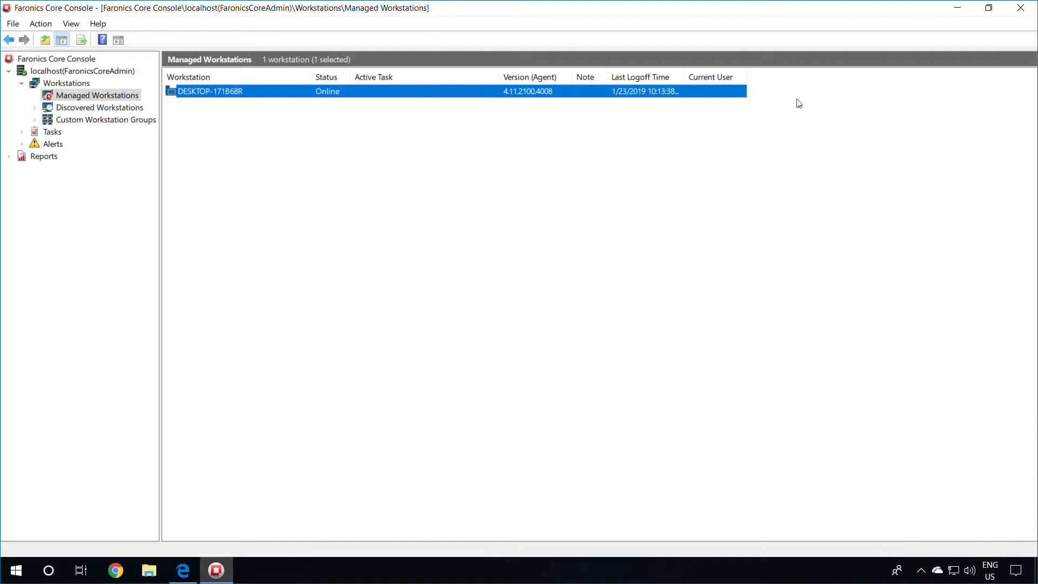
Step: Close the Faronics Core Console window
click(1020, 7)
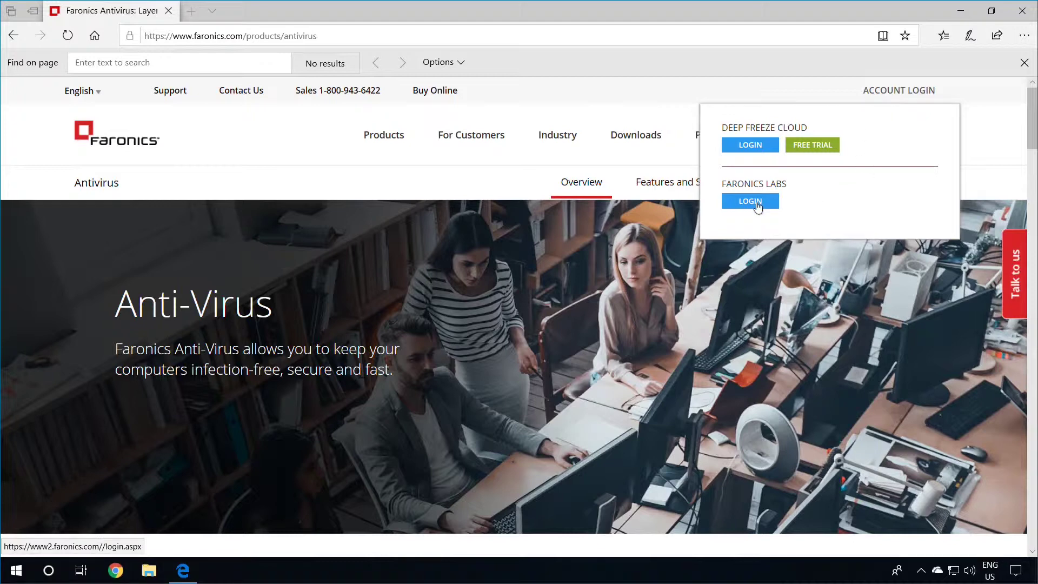
Step: Extract the Faronics_YAV zip on the desktop and select Anti-Virus4LoadinInstaller inside it
click(960, 11)
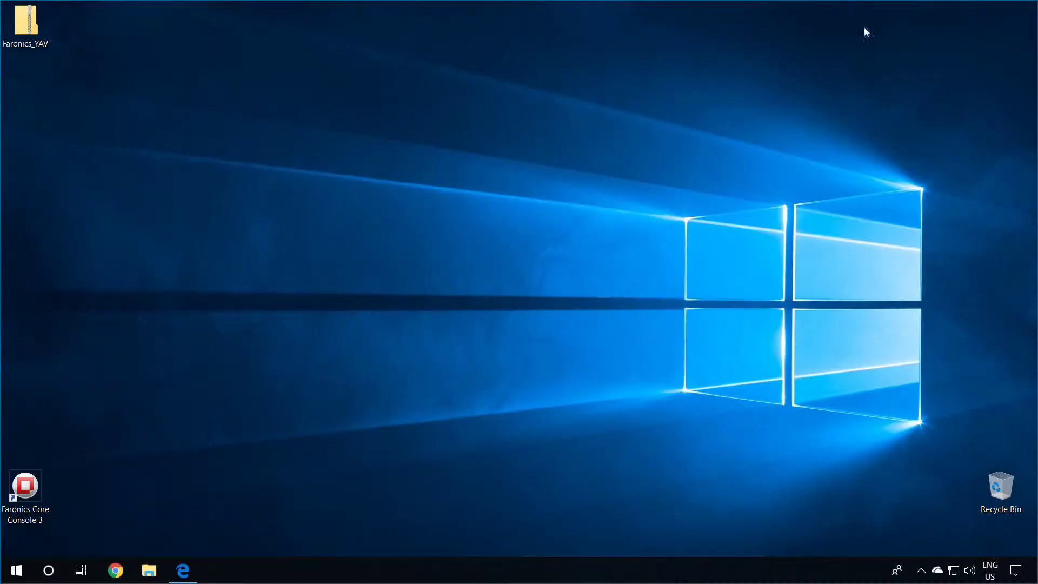
right_click(40, 27)
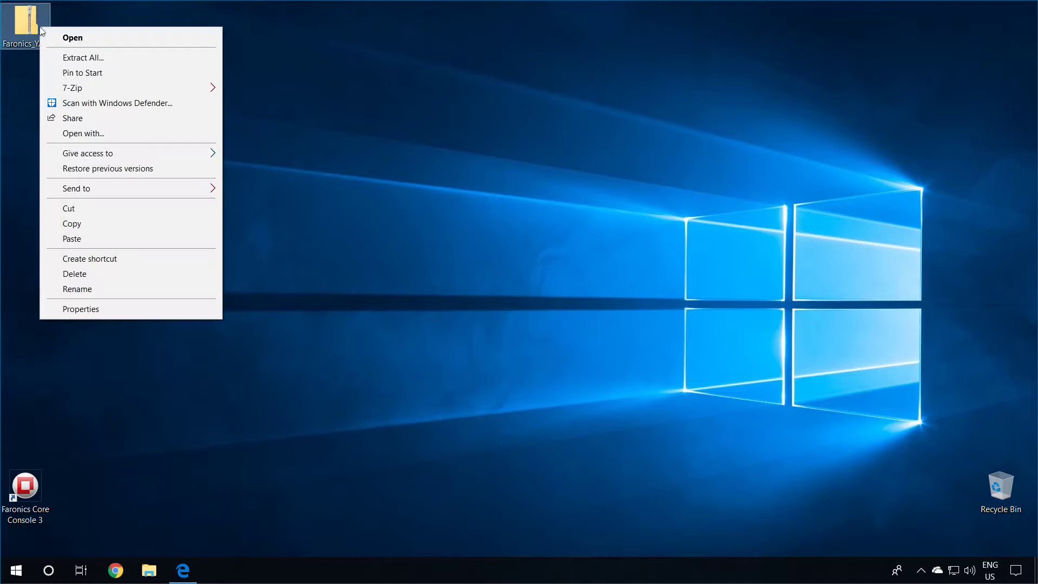
click(60, 57)
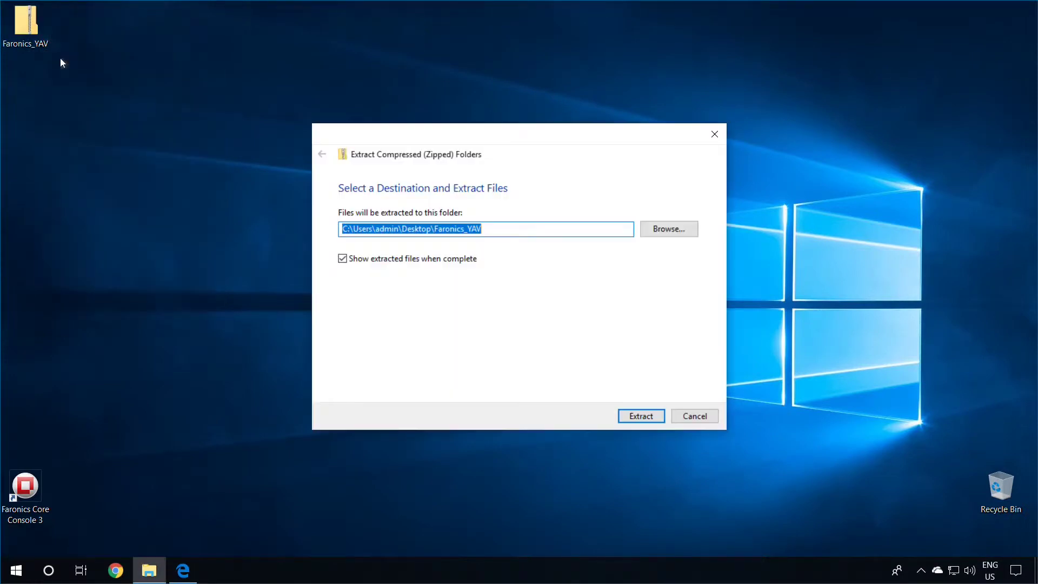
click(640, 413)
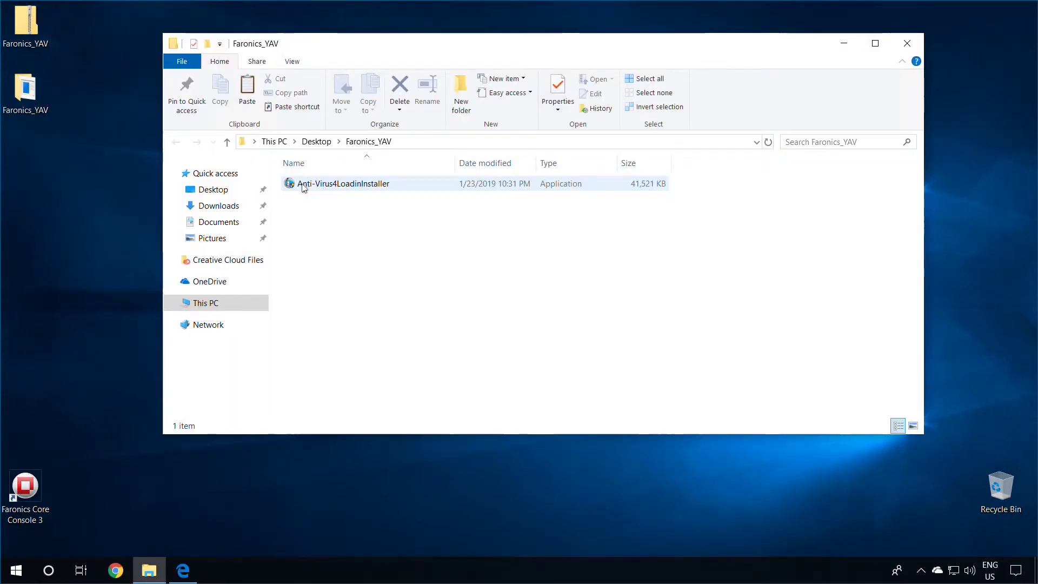
click(302, 190)
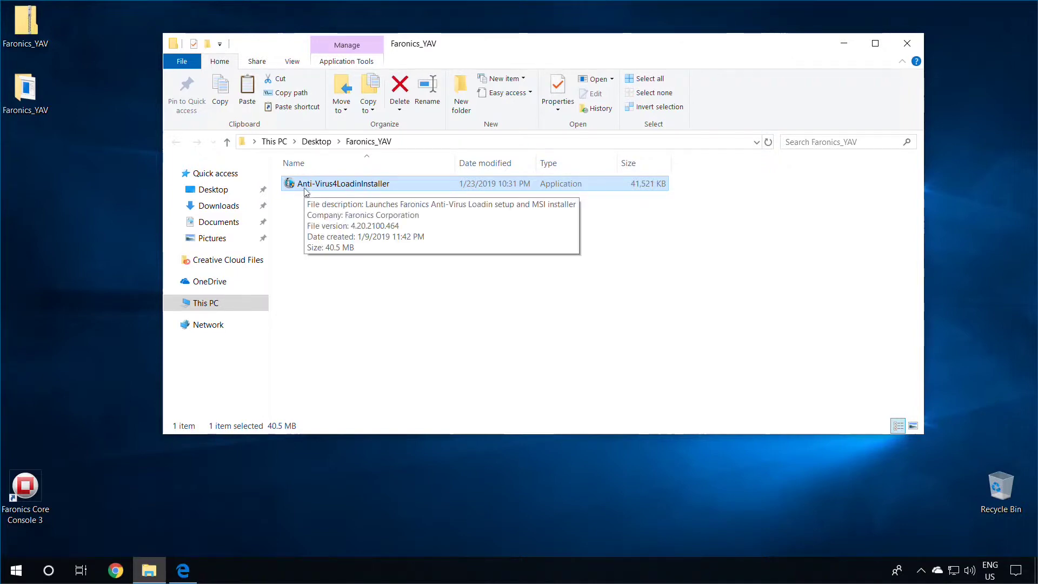
Step: Launch Anti-Virus4LoadinInstaller with admin rights and accept the licence agreement
double_click(306, 189)
click(449, 379)
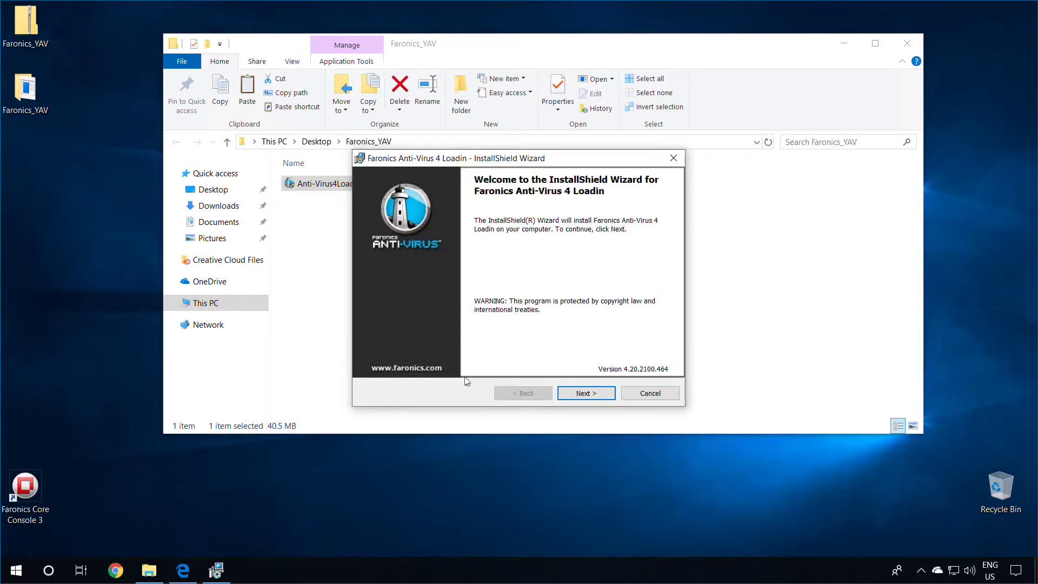
click(601, 393)
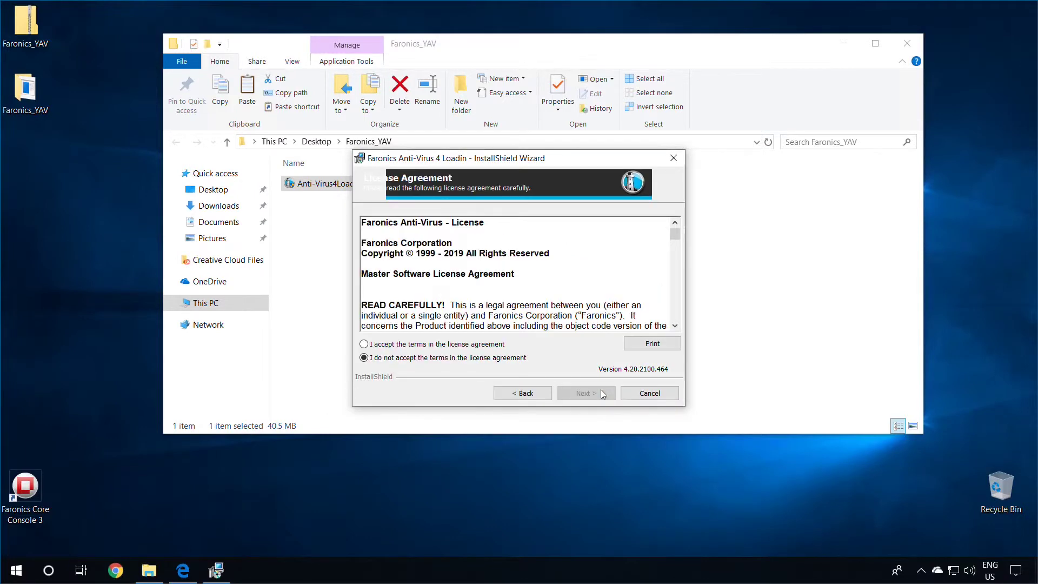
click(467, 345)
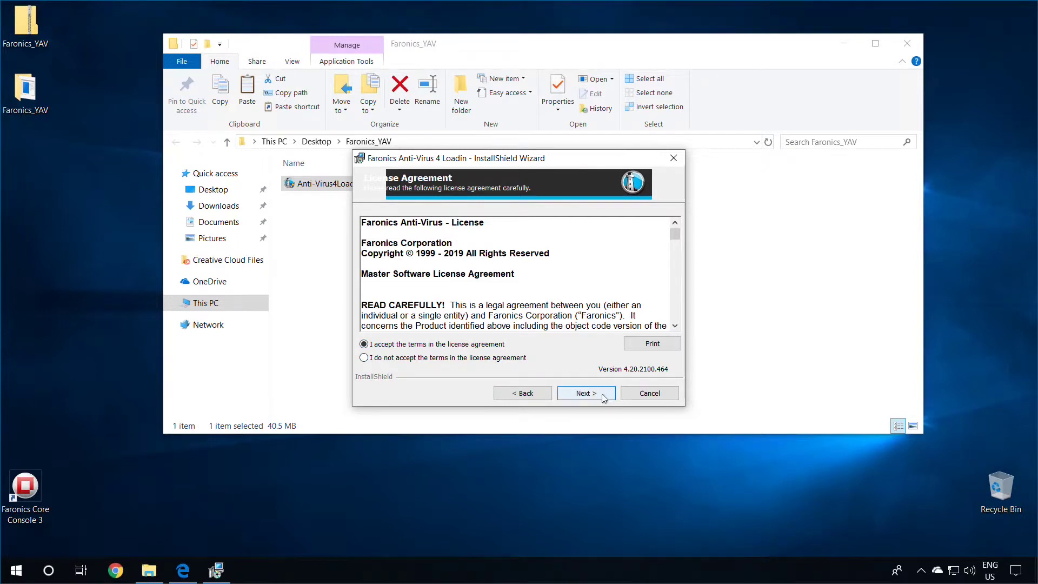
click(586, 393)
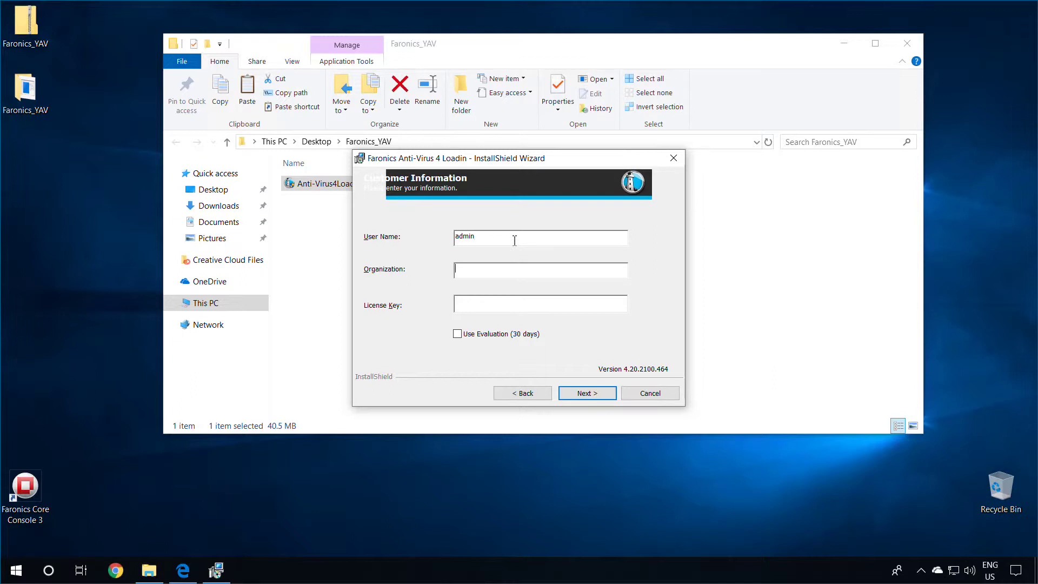
Step: Choose the 30-day evaluation instead of a licence key and keep the default install folder
click(495, 299)
click(458, 334)
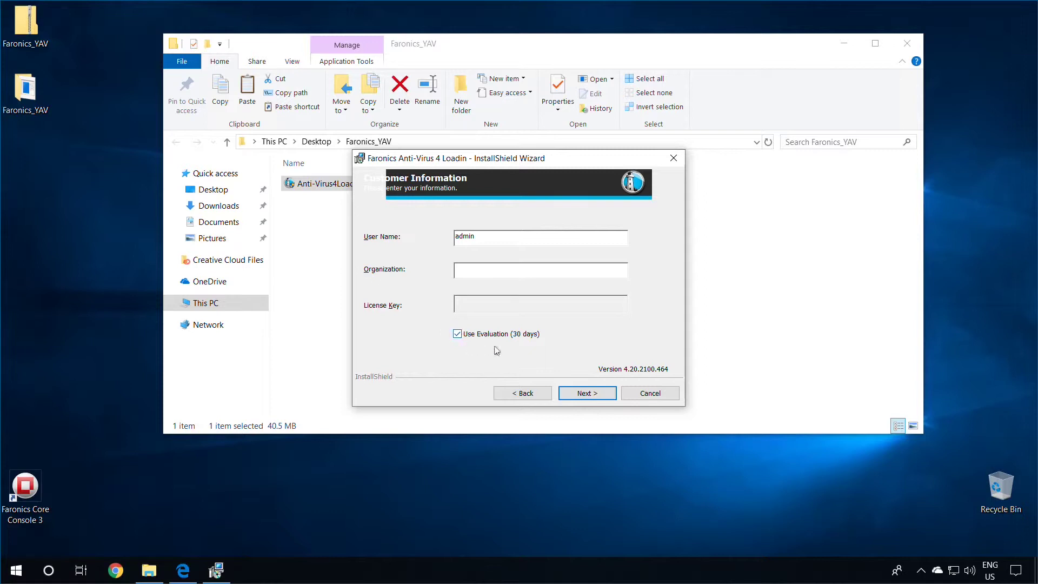
click(592, 394)
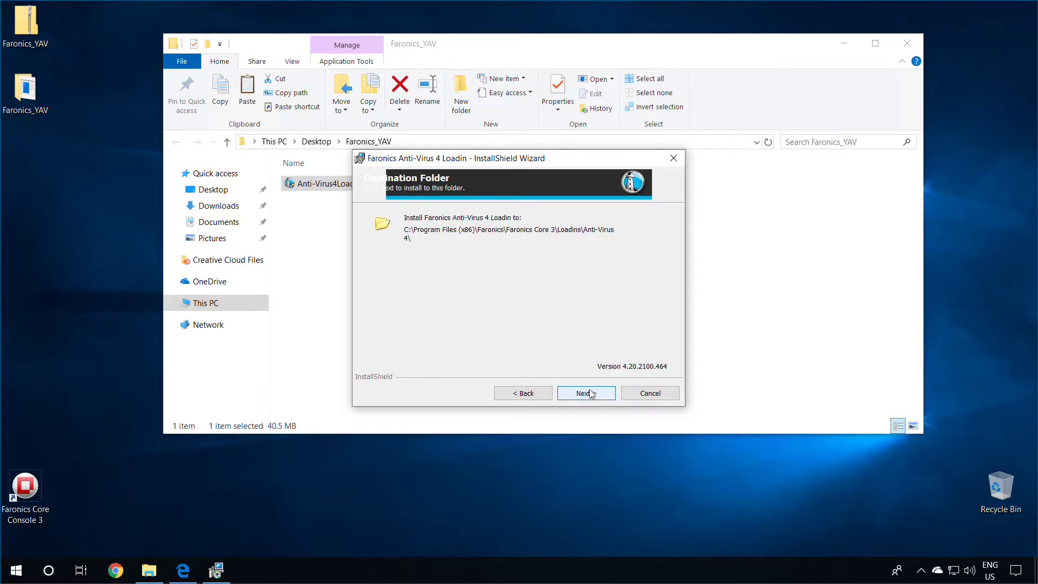
click(591, 394)
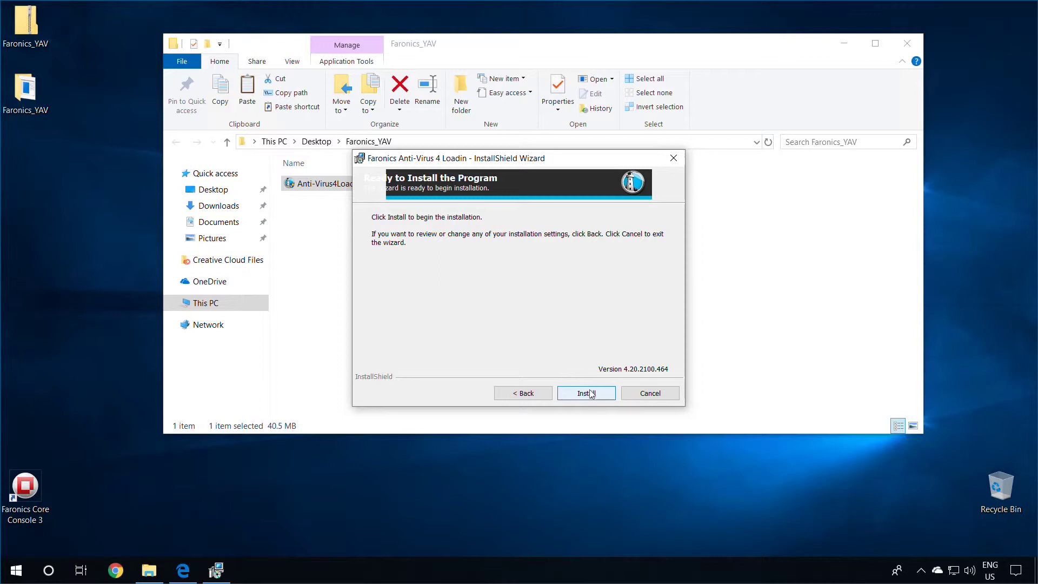
Step: Install Anti-Virus 4 Loadin, allowing the Core Server restart, then finish and minimize Explorer
click(592, 394)
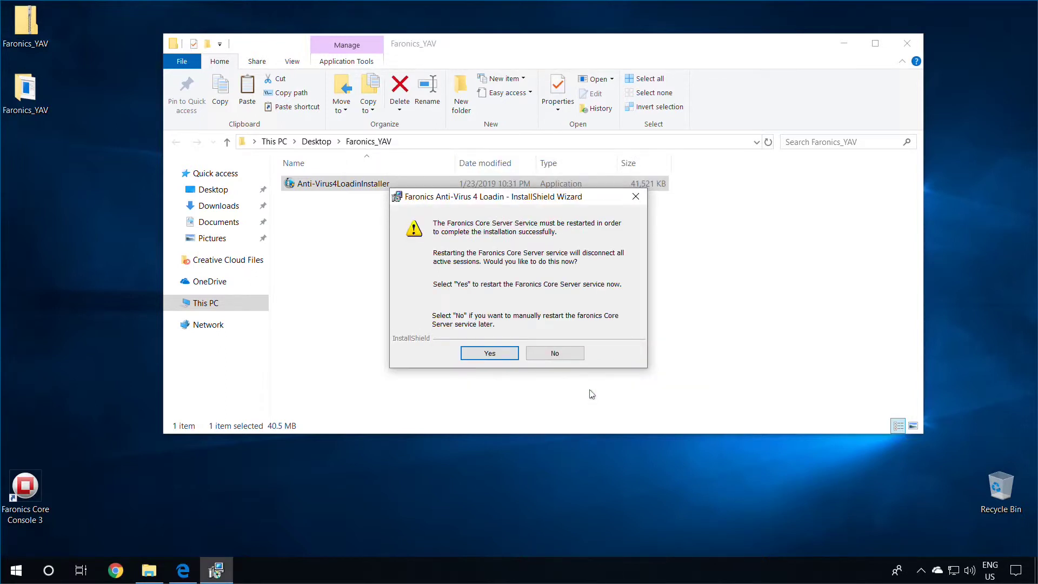
click(478, 357)
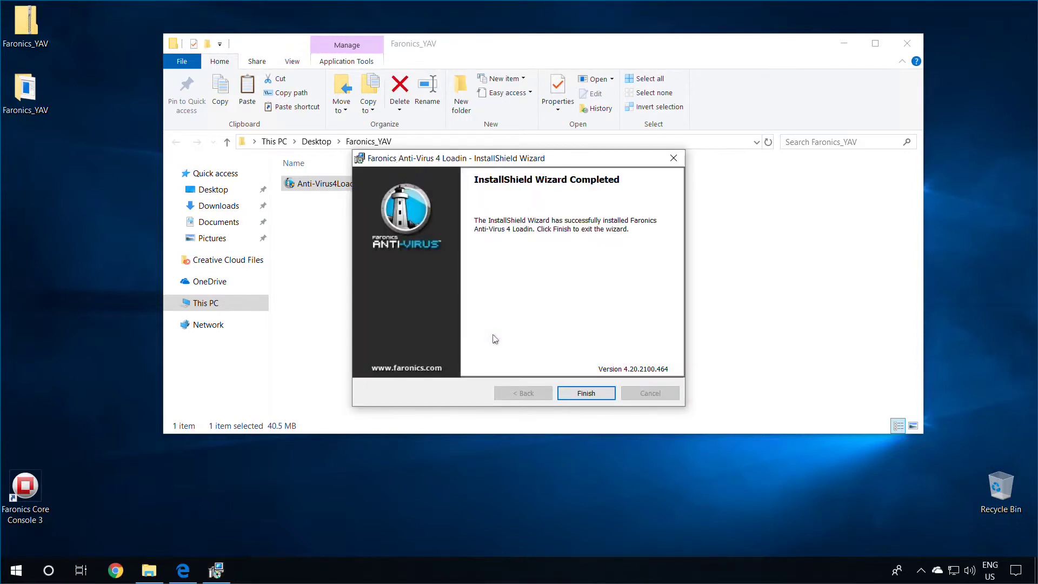
click(586, 393)
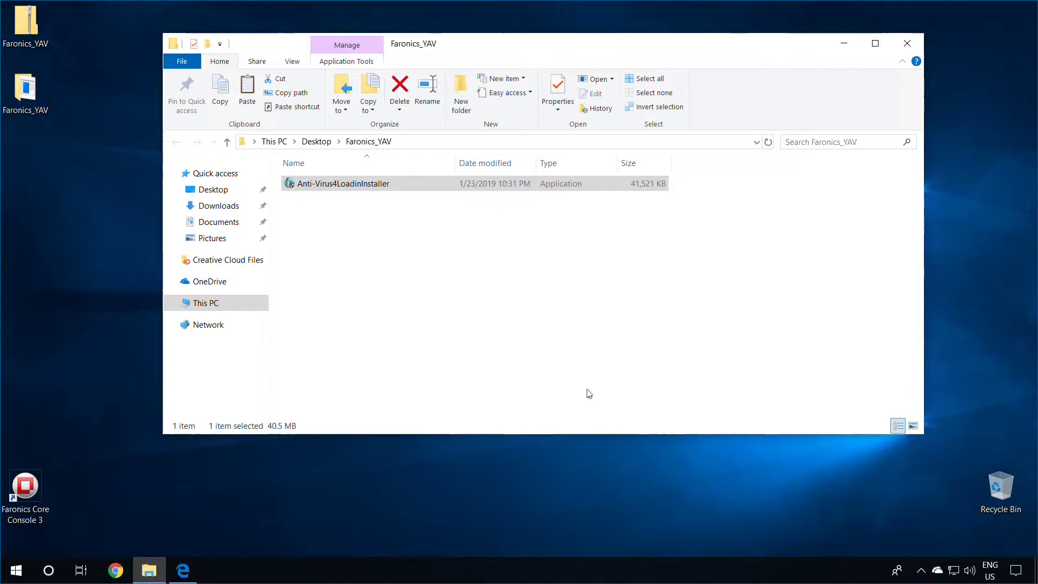
click(846, 46)
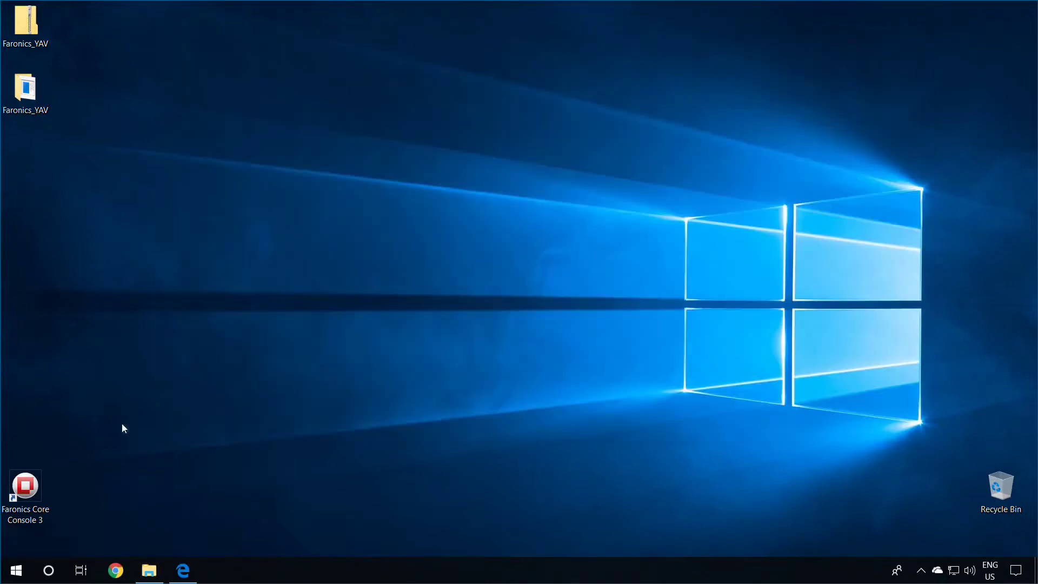
Step: Relaunch Core Console 3 as administrator and show the Anti-Virus 4 group under Managed Workstations
double_click(25, 487)
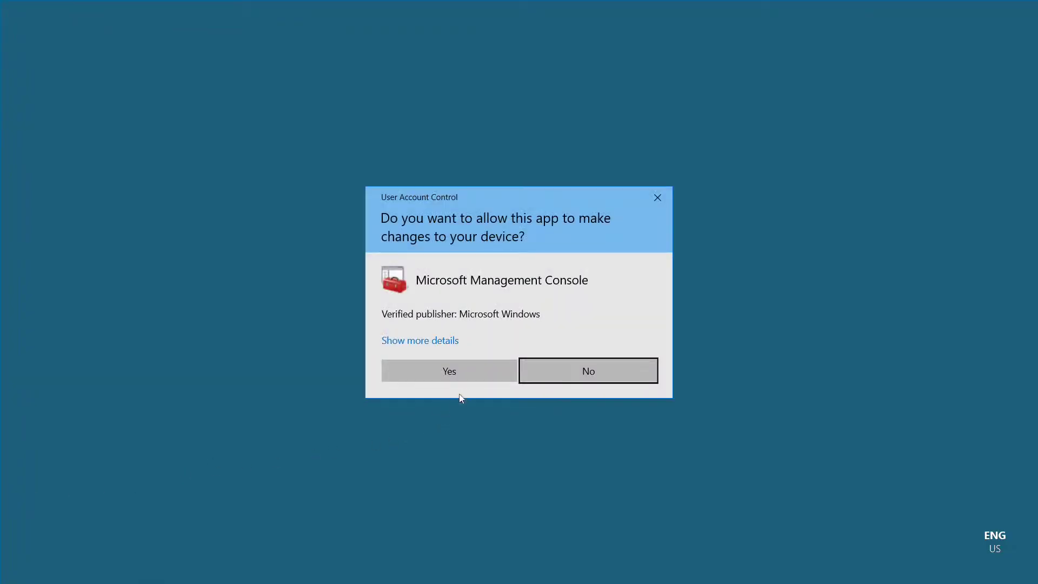
click(475, 378)
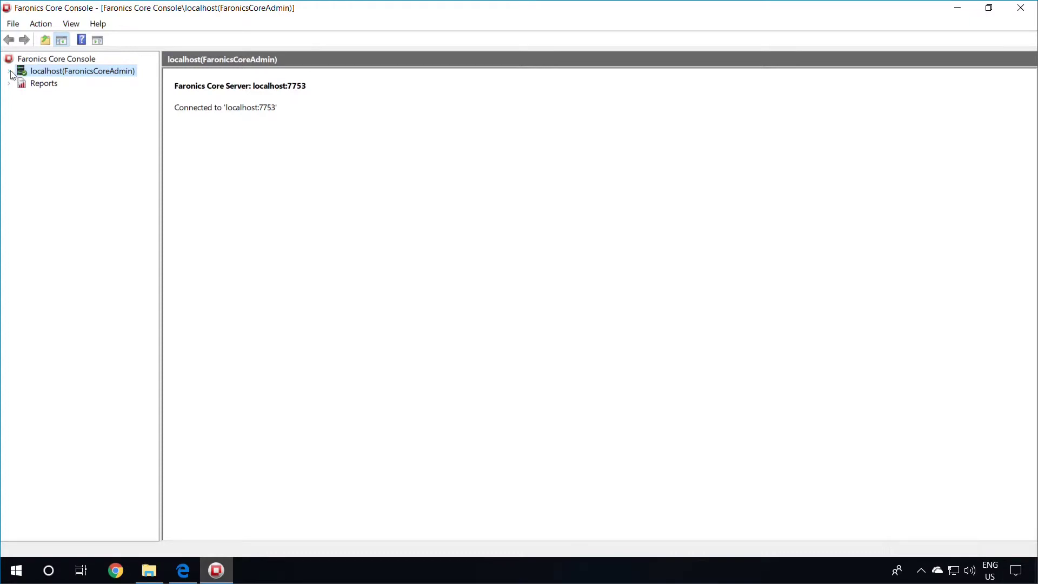
click(10, 71)
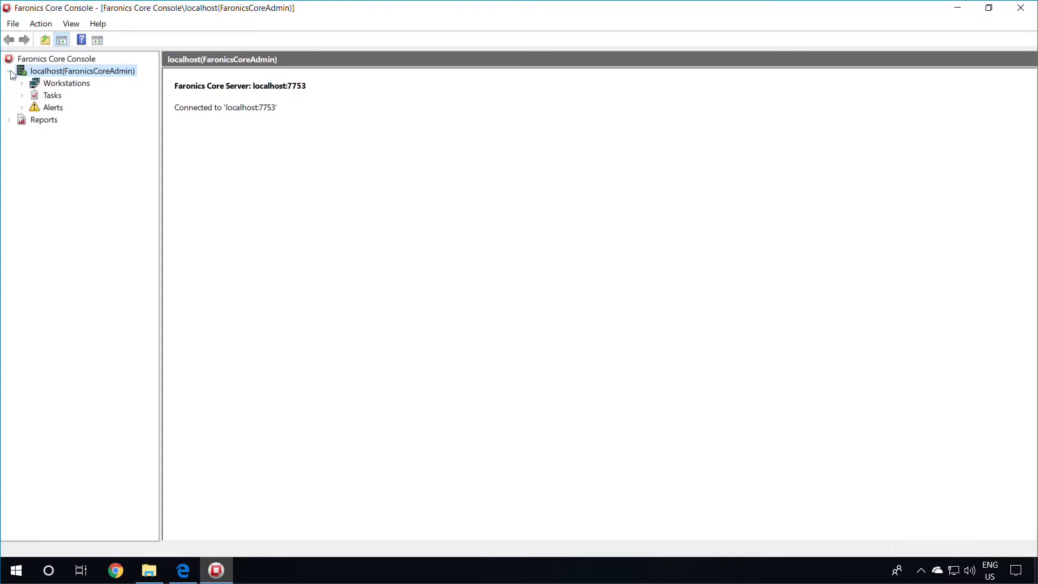
click(21, 83)
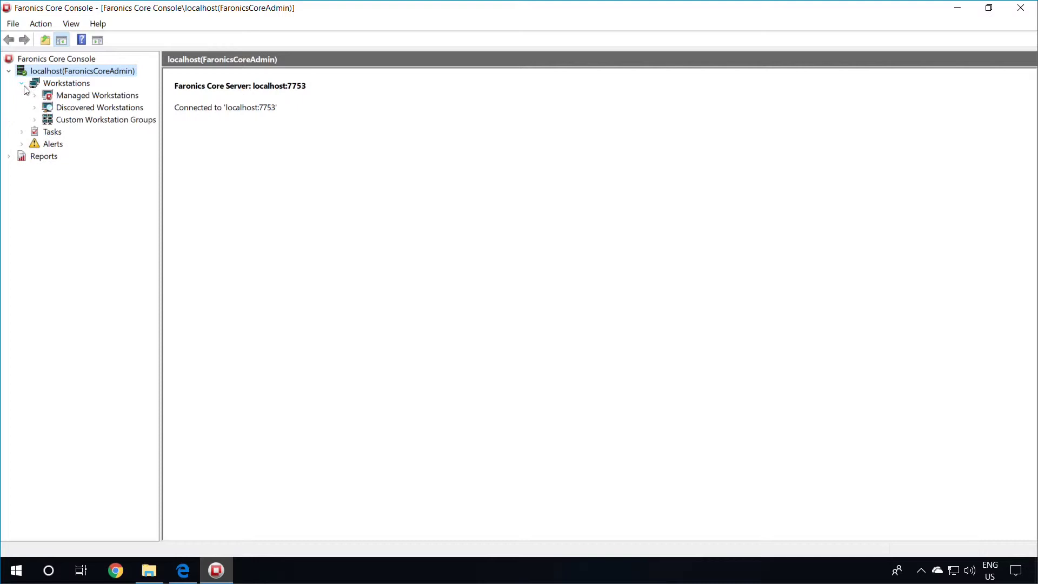
click(35, 96)
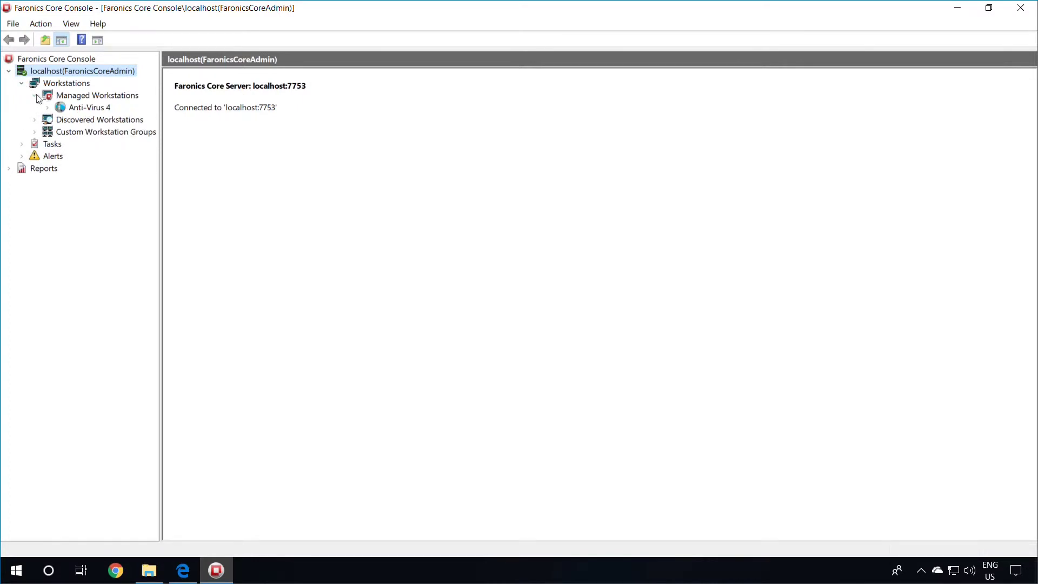
click(72, 111)
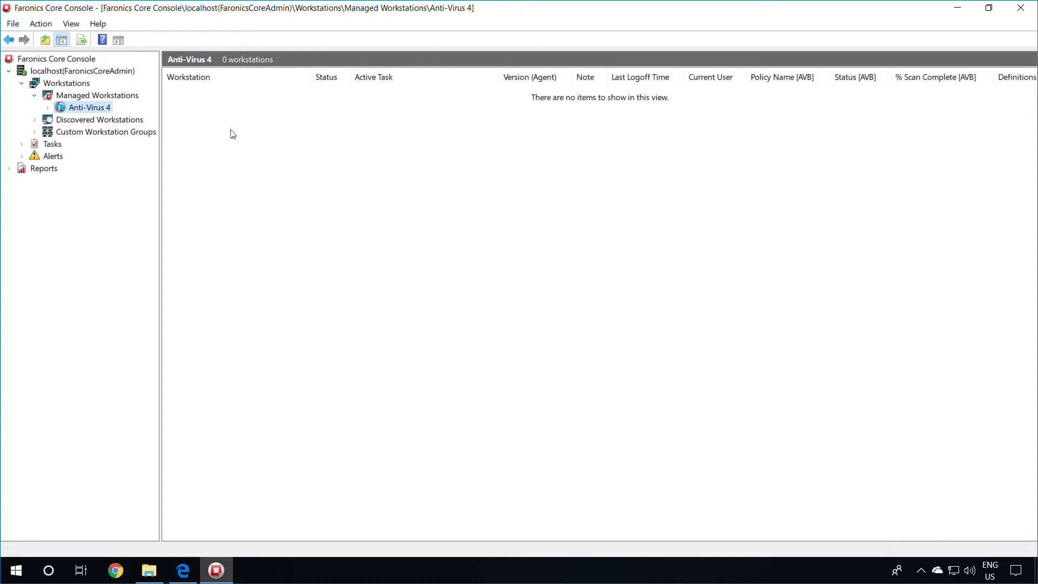
Step: Open the Policy Details of the Anti-Virus 4 Default policy
click(49, 108)
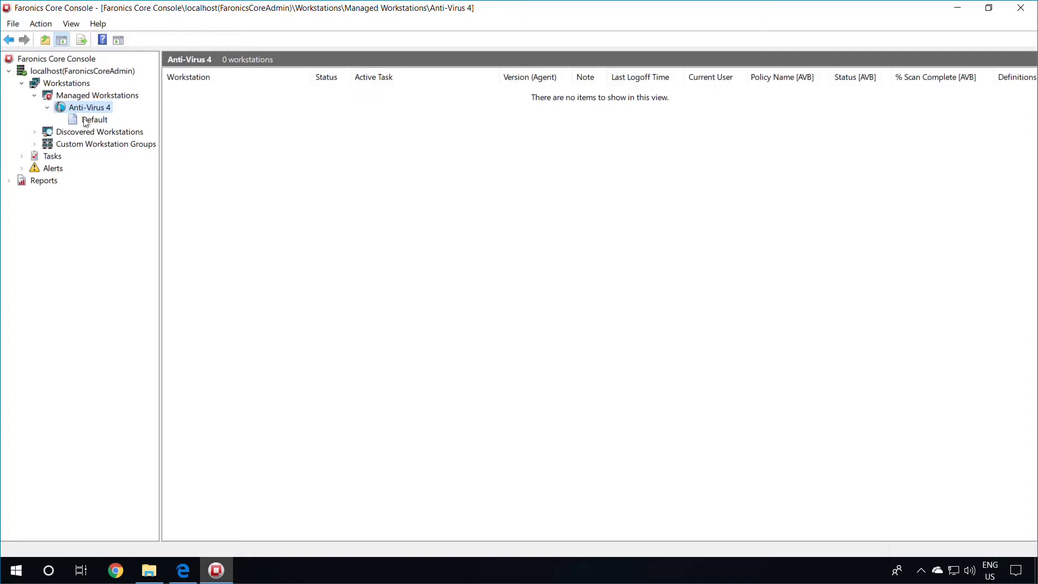
click(85, 120)
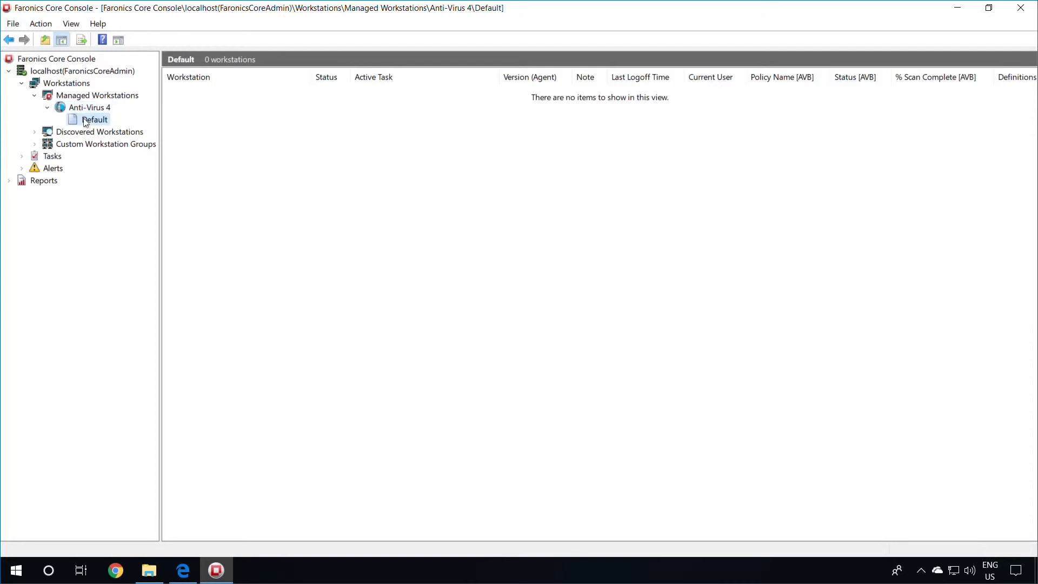
right_click(85, 122)
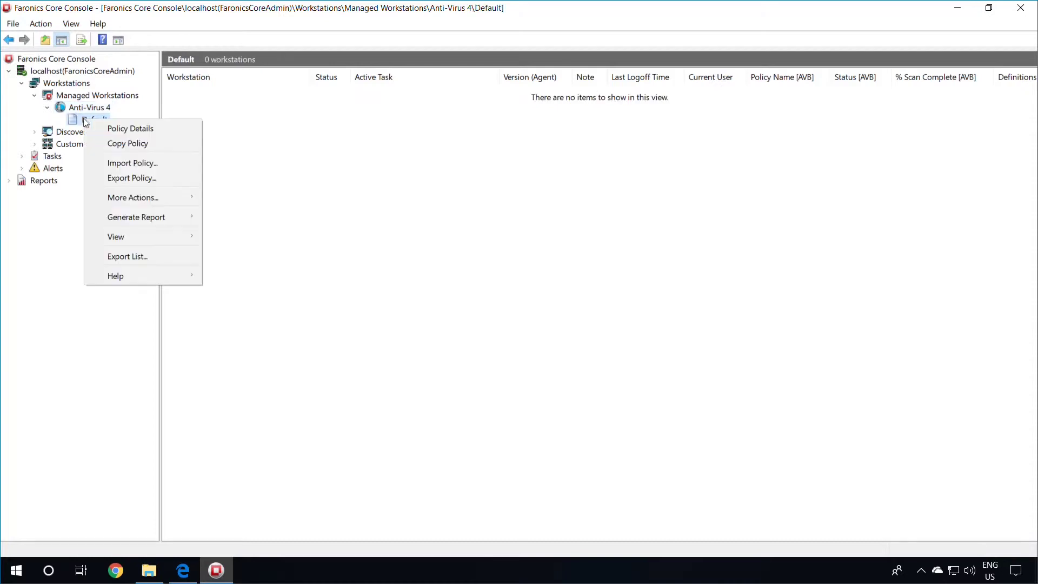
click(125, 132)
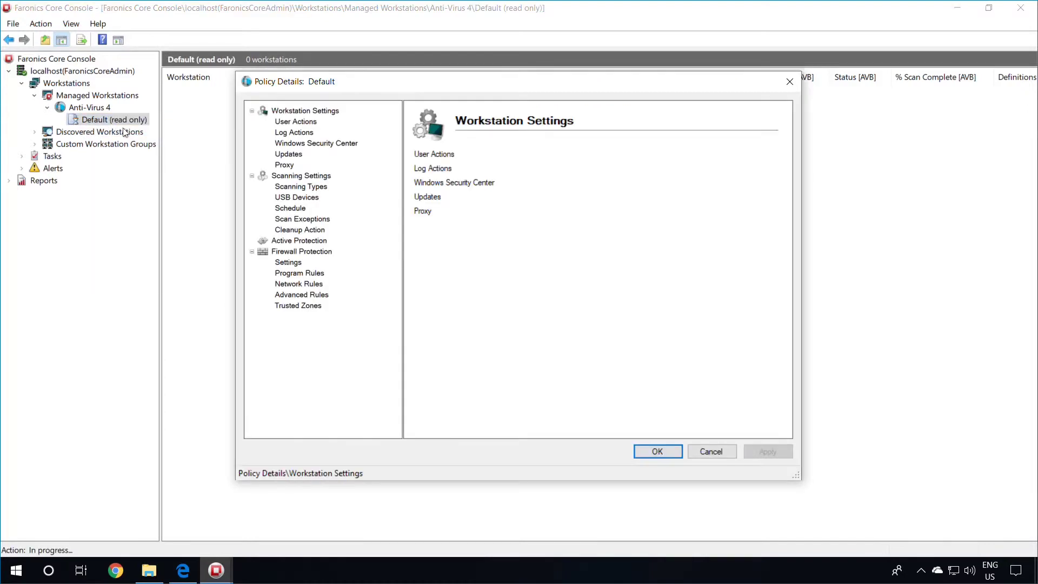
Step: Browse Workstation Settings, User Actions, Scanning Types, Active Protection and firewall pages, then close with OK
click(313, 114)
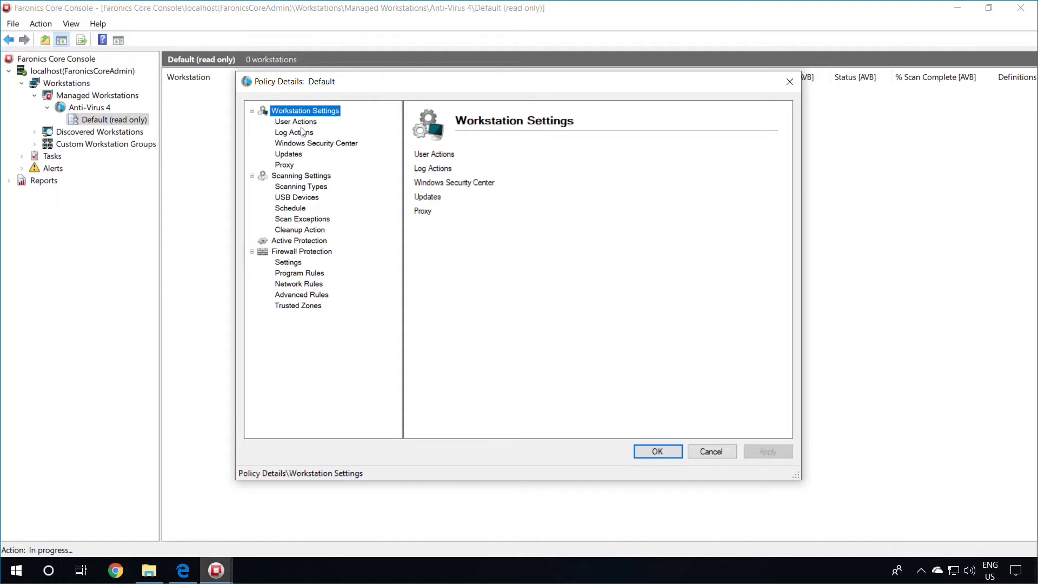
click(301, 124)
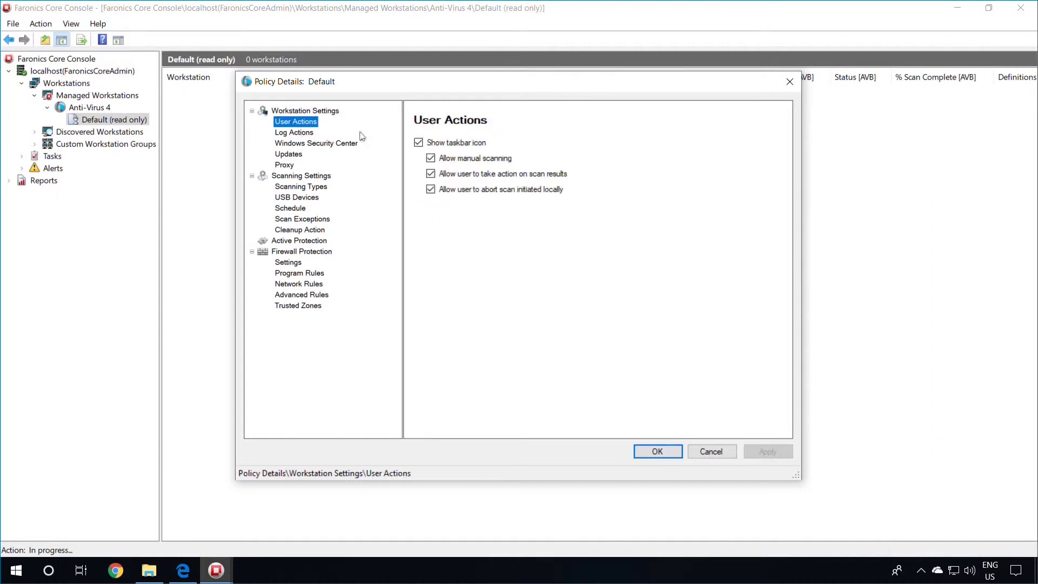
click(292, 177)
click(300, 187)
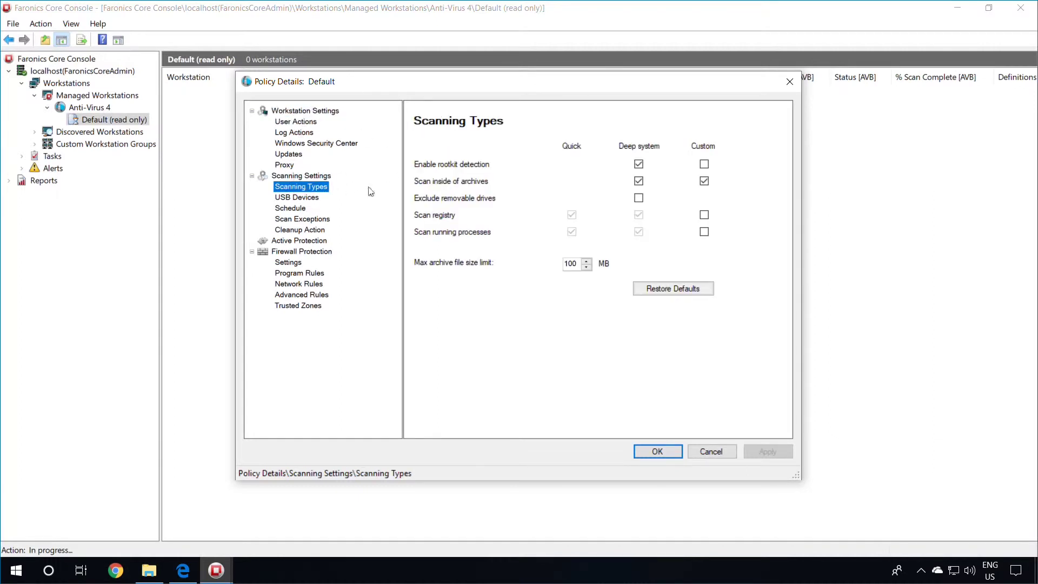
click(291, 242)
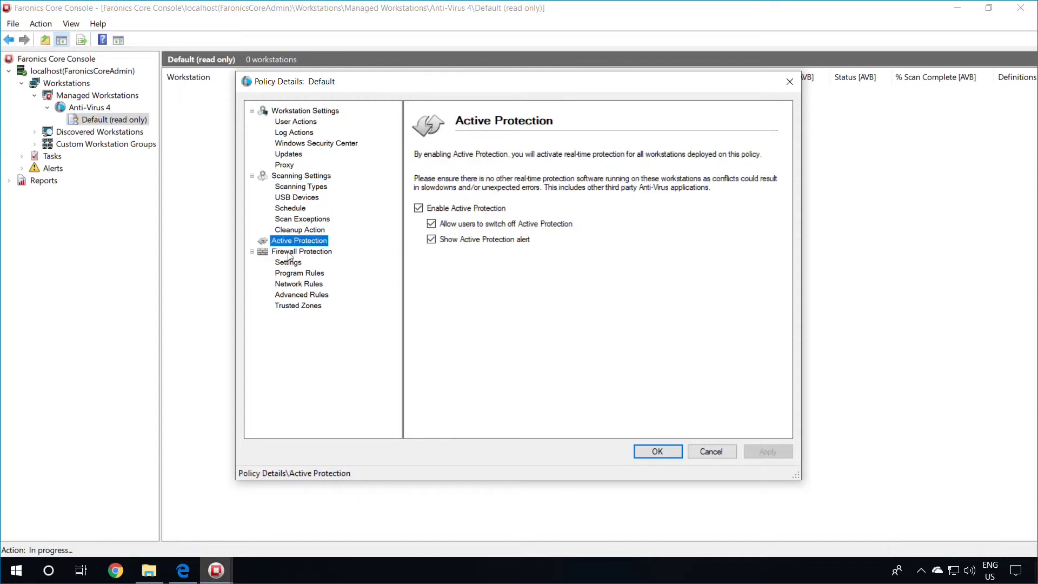
click(289, 263)
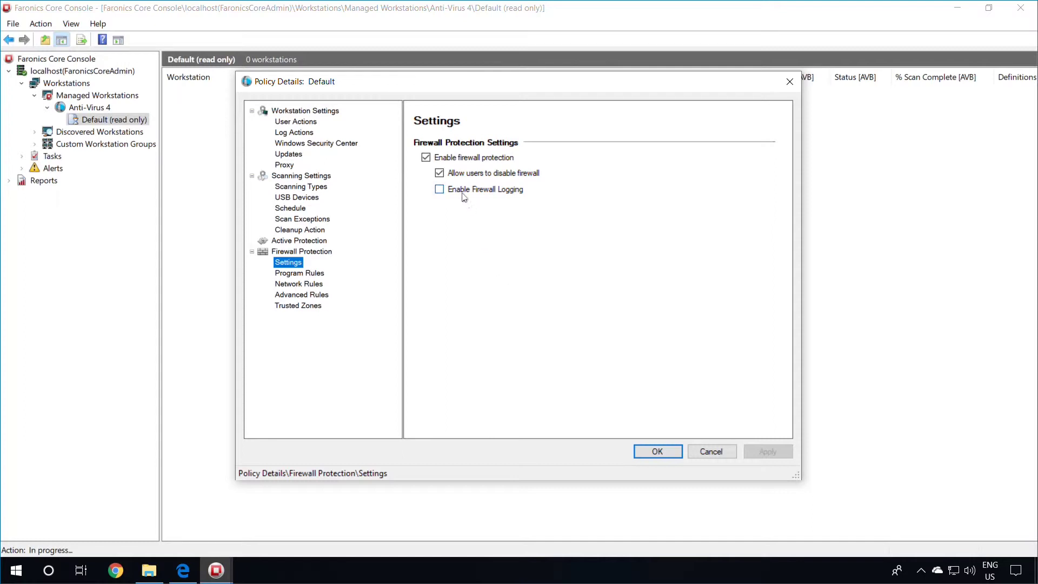
click(658, 452)
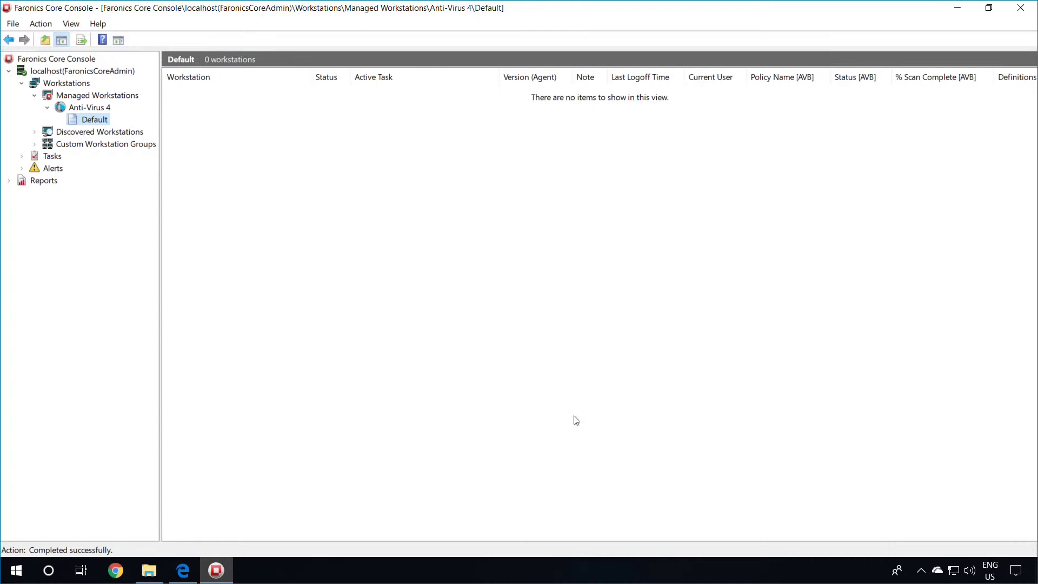
Step: Choose Install/Upgrade Anti-Virus 4 Client for DESKTOP-171B68R from the Managed Workstations list
click(99, 96)
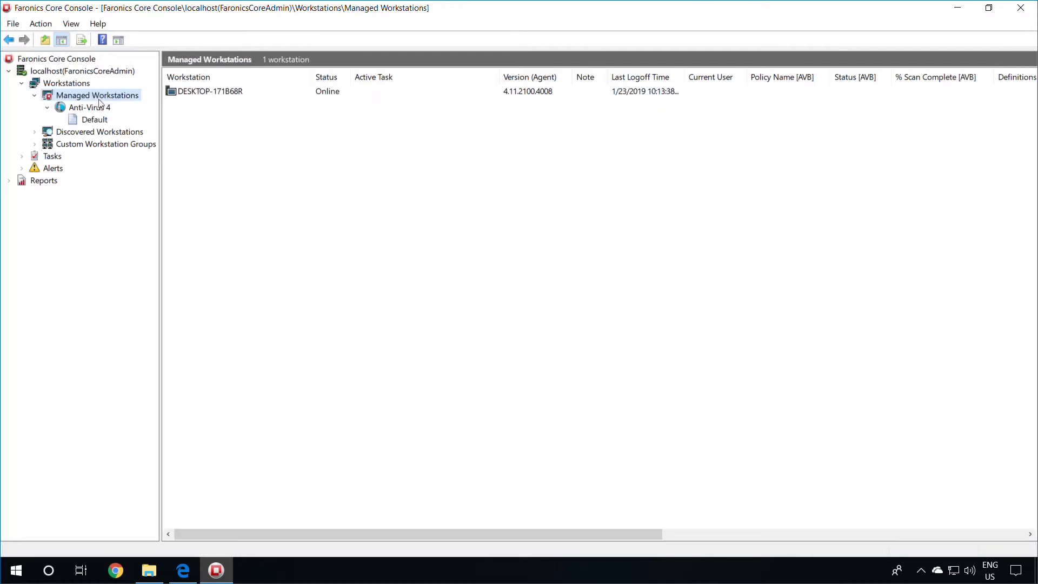
click(193, 96)
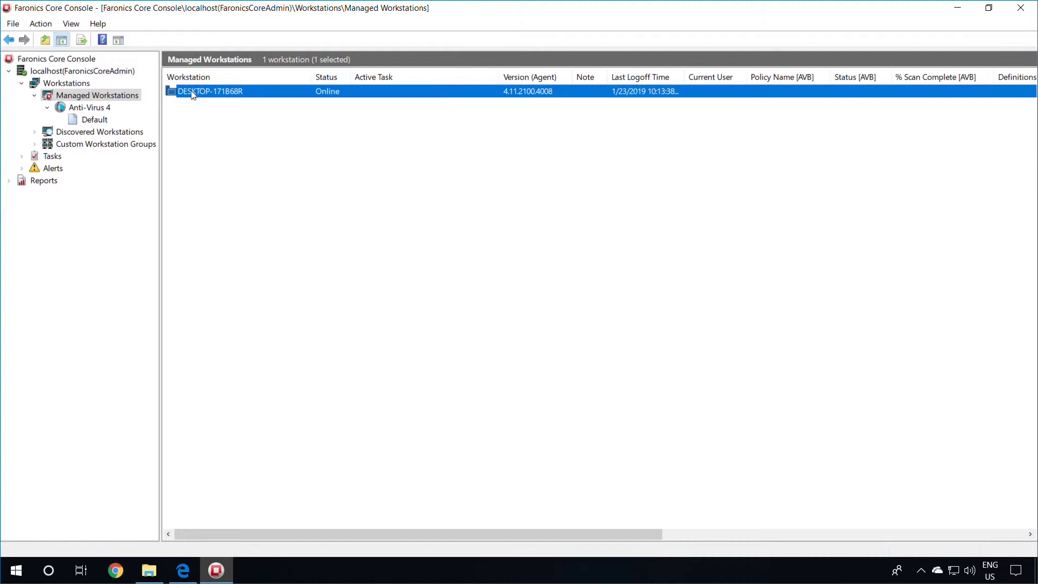
right_click(193, 95)
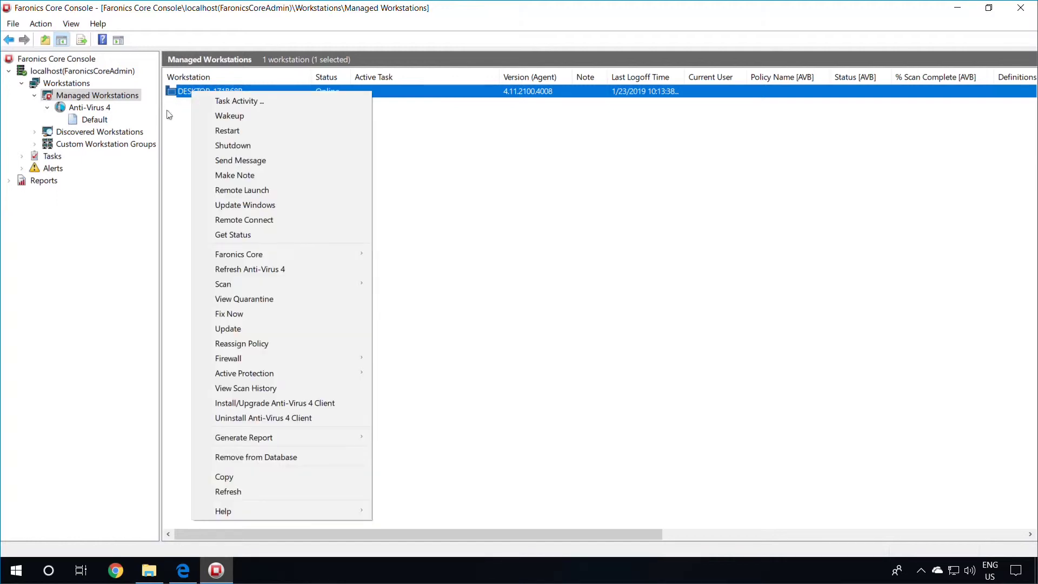
click(265, 403)
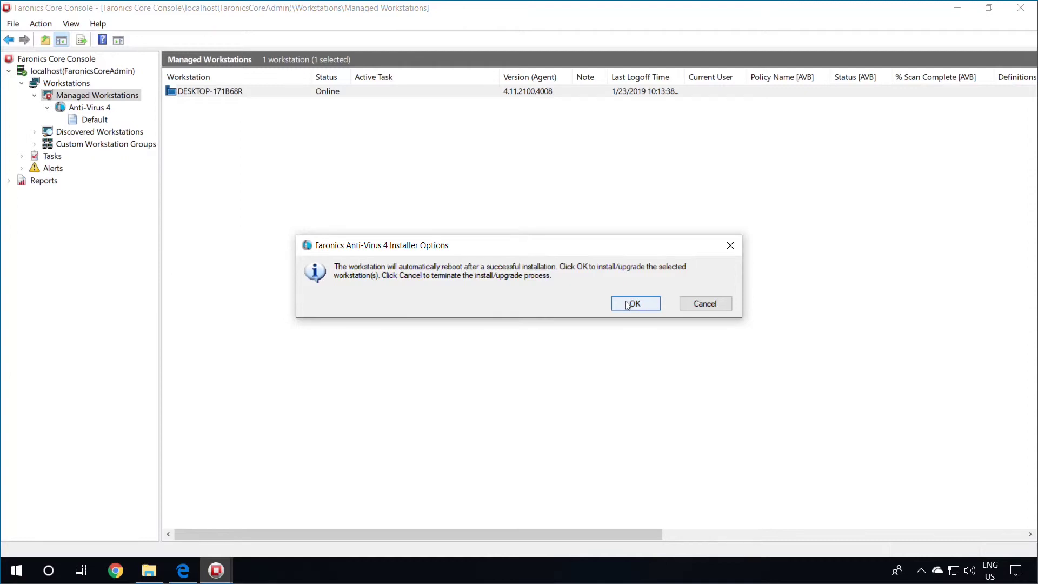
Step: Accept the automatic-reboot warning and run the install task Now rather than scheduled
click(627, 305)
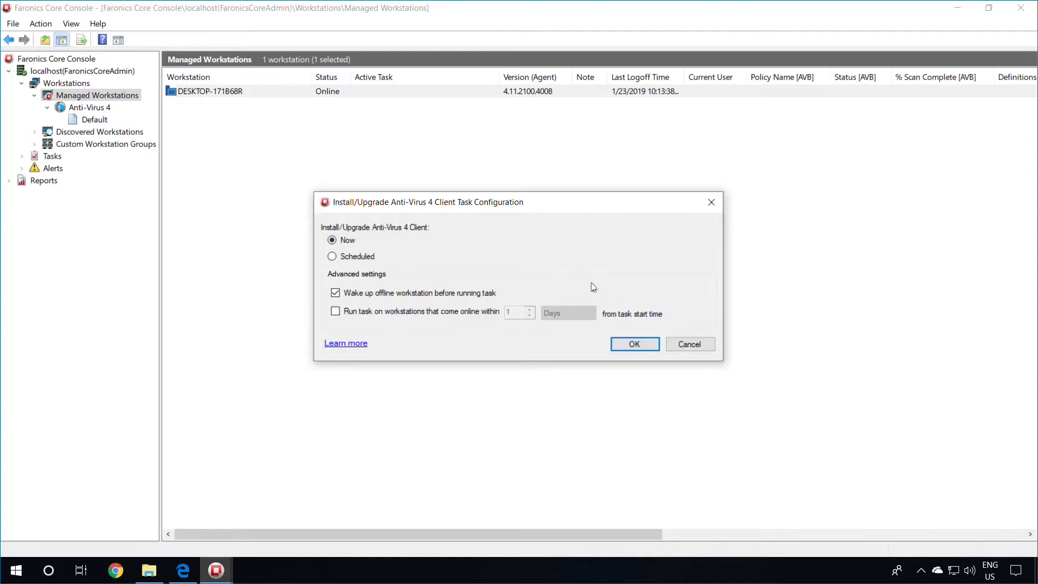
click(368, 257)
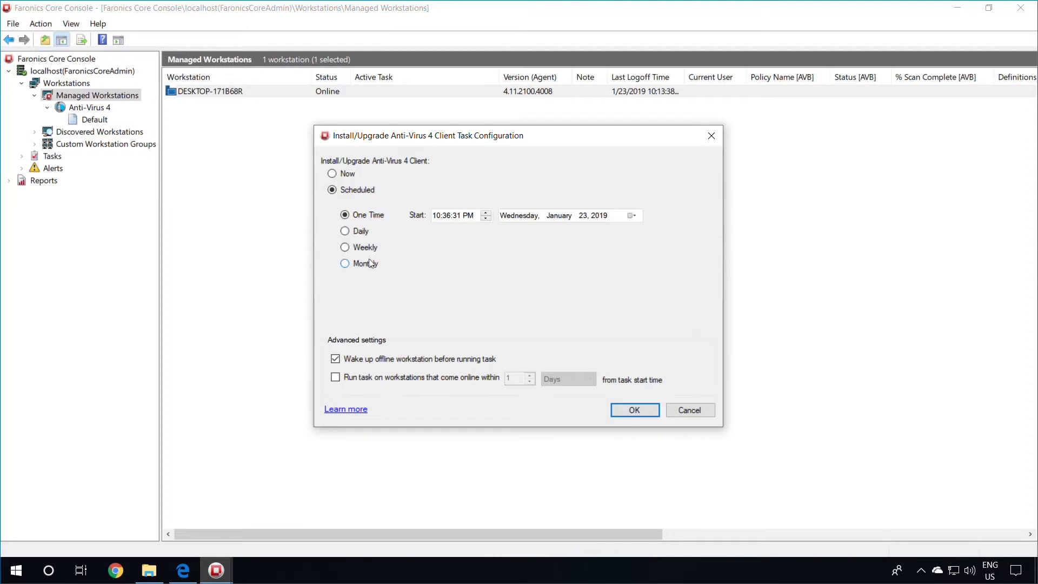
click(343, 176)
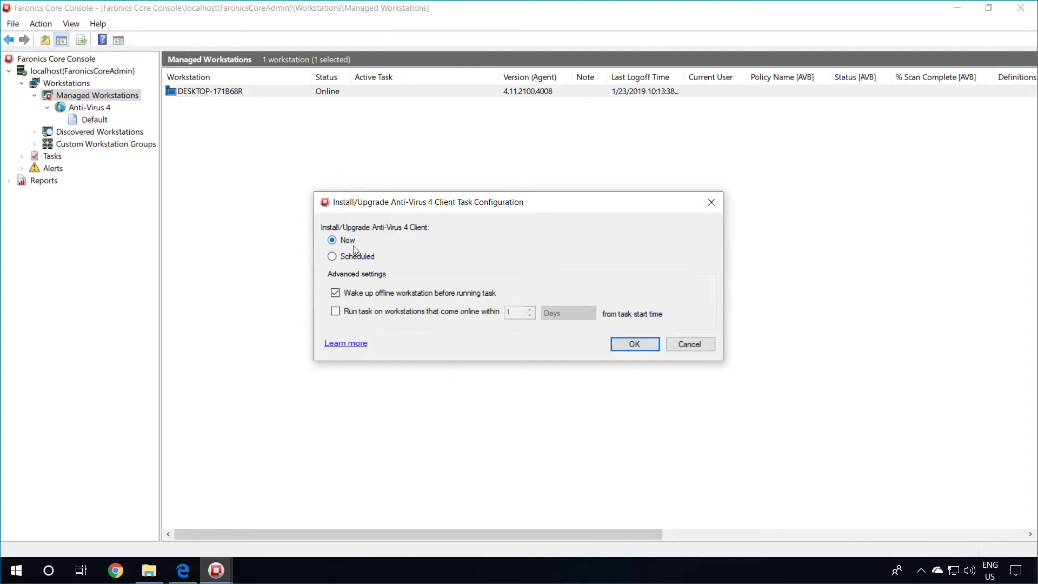
click(643, 346)
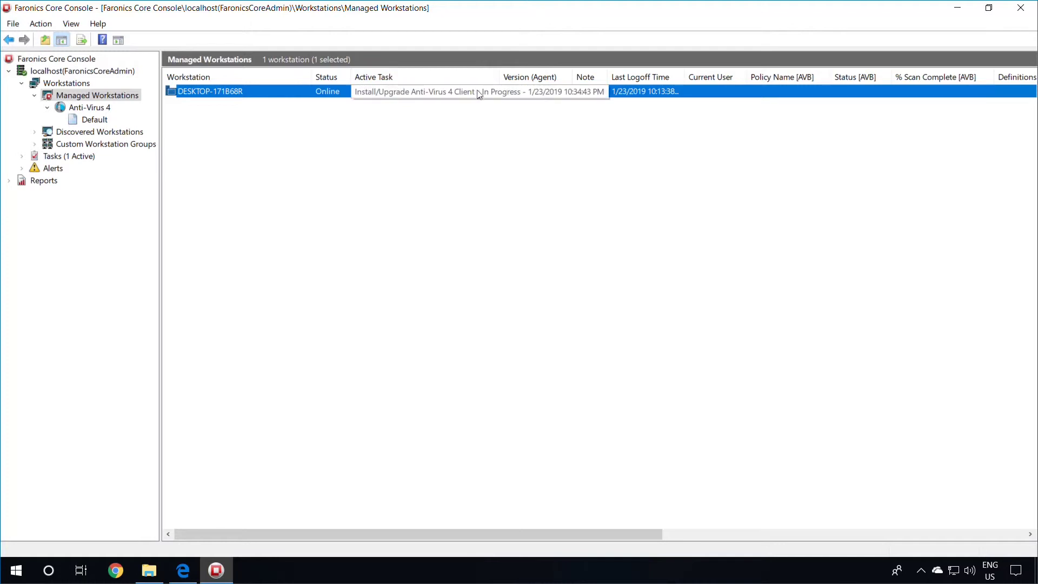
Step: Expand Tasks > Active, the install task and History, then select DESKTOP-171B68R once finished
click(22, 157)
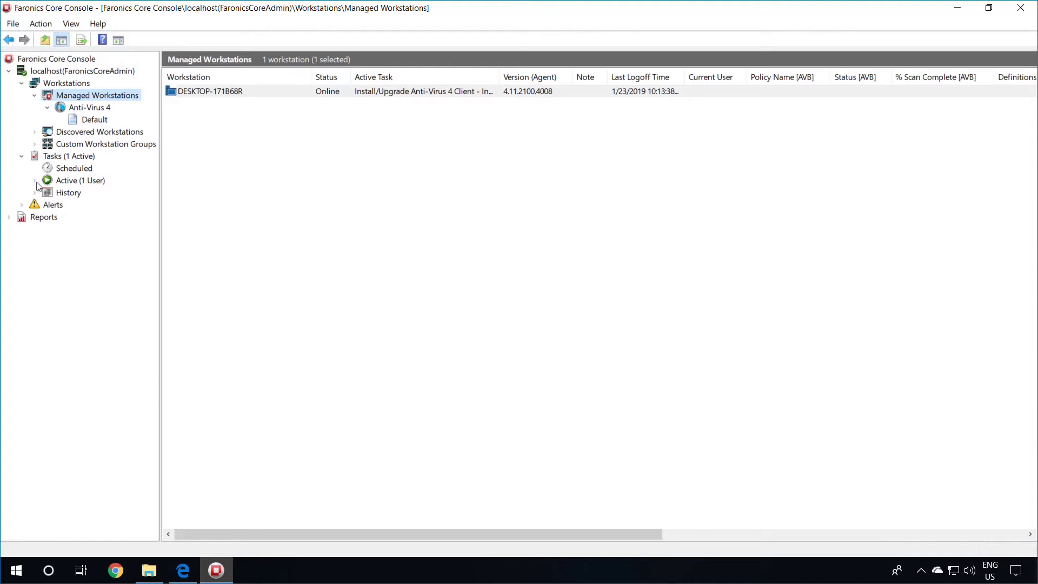
click(35, 180)
click(47, 193)
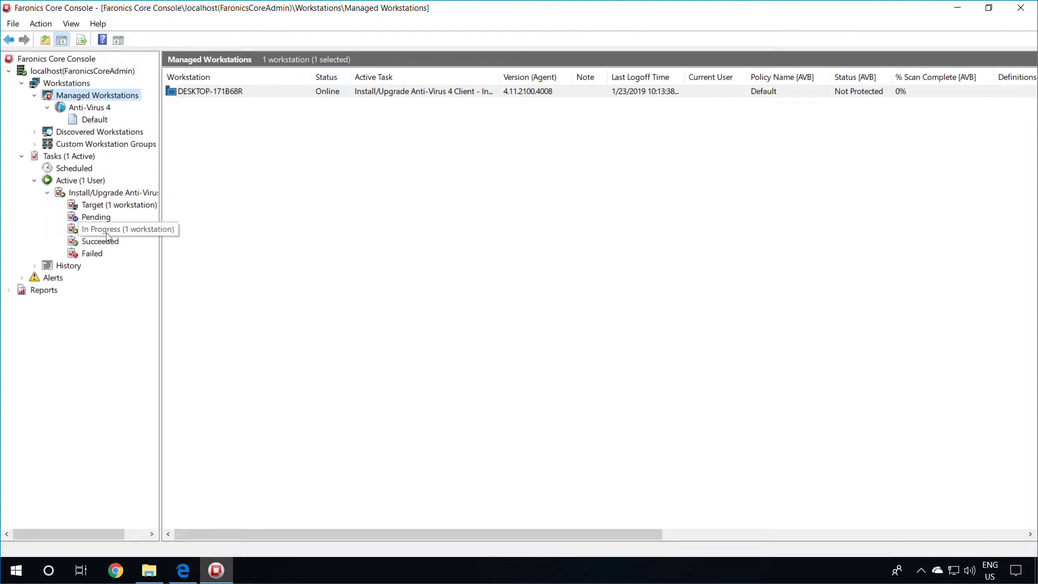
click(35, 266)
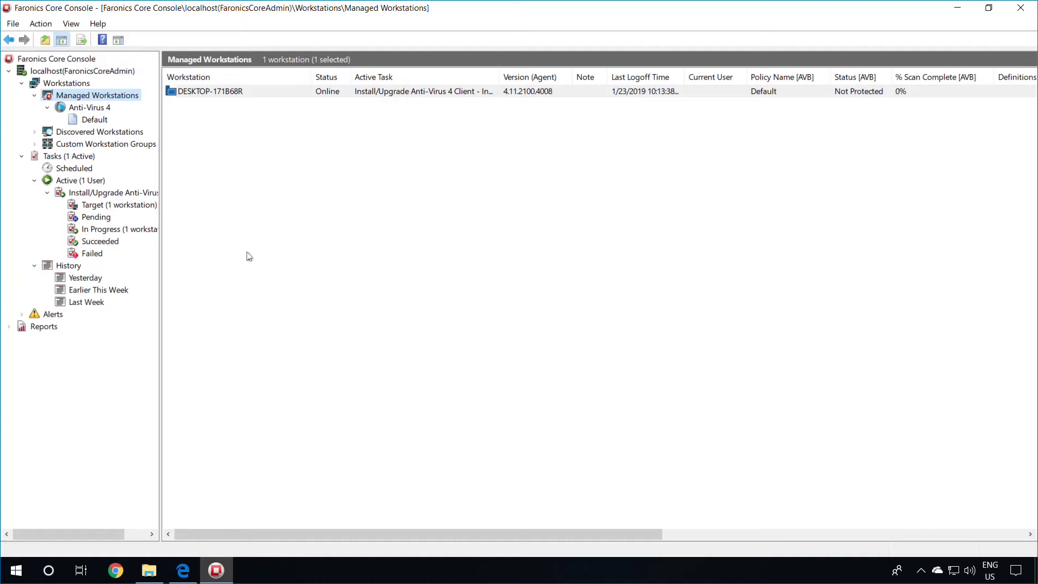
click(265, 95)
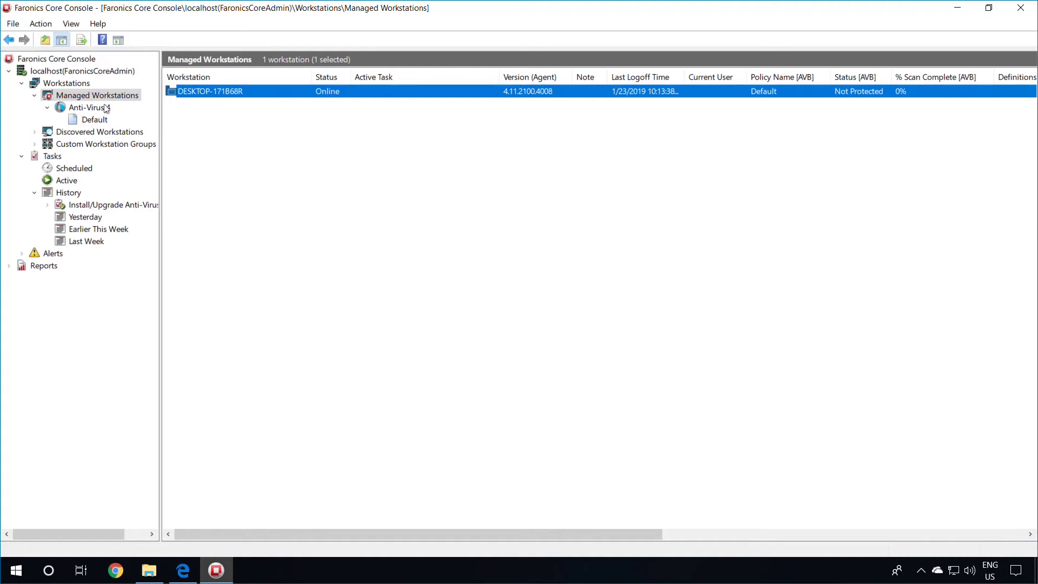
Step: Open the Anti-Virus 4 group and bring up DESKTOP-171B68R's right-click actions menu
click(106, 109)
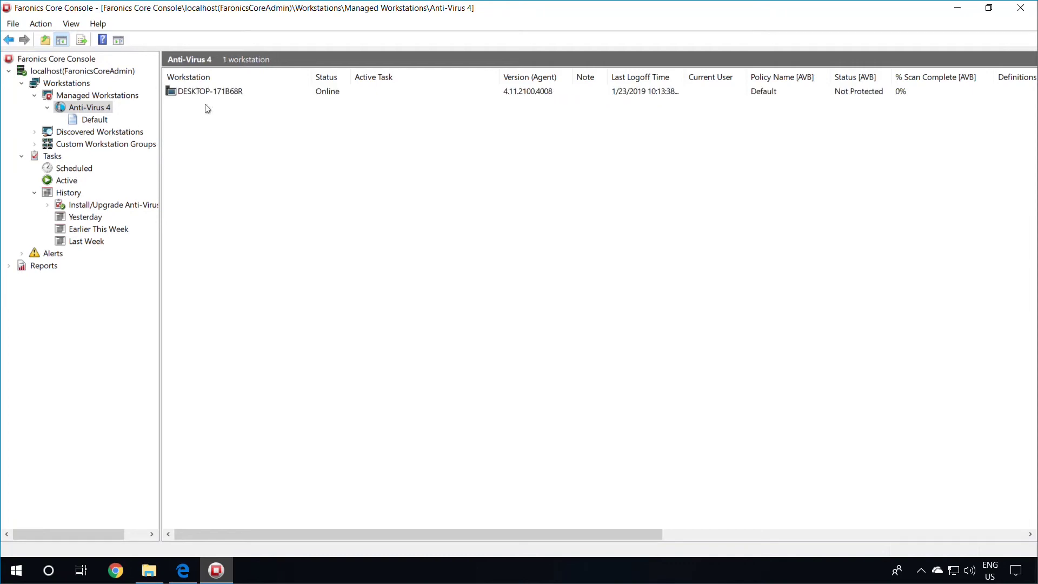
click(208, 95)
click(222, 122)
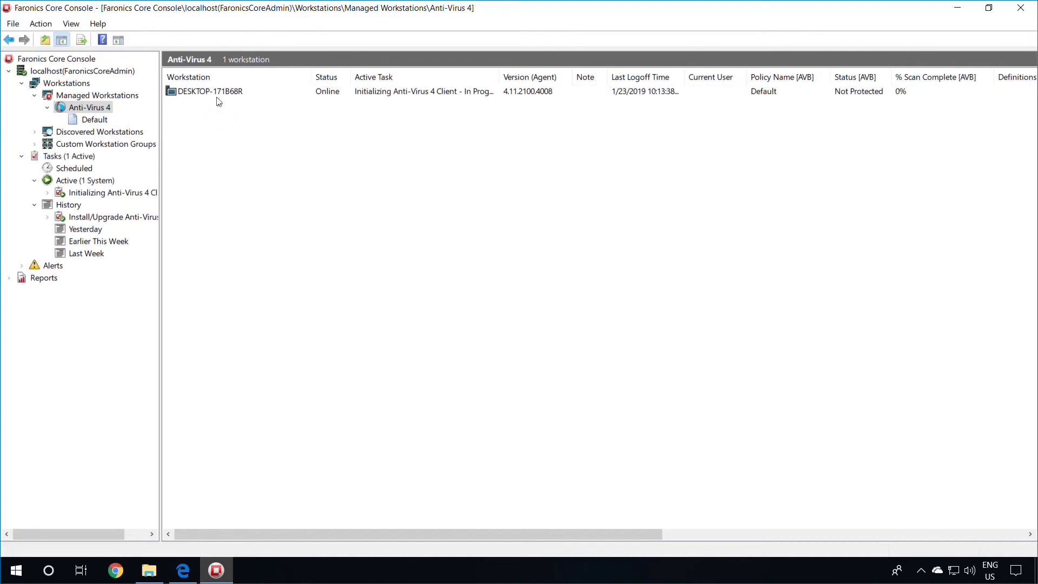
click(217, 96)
right_click(217, 96)
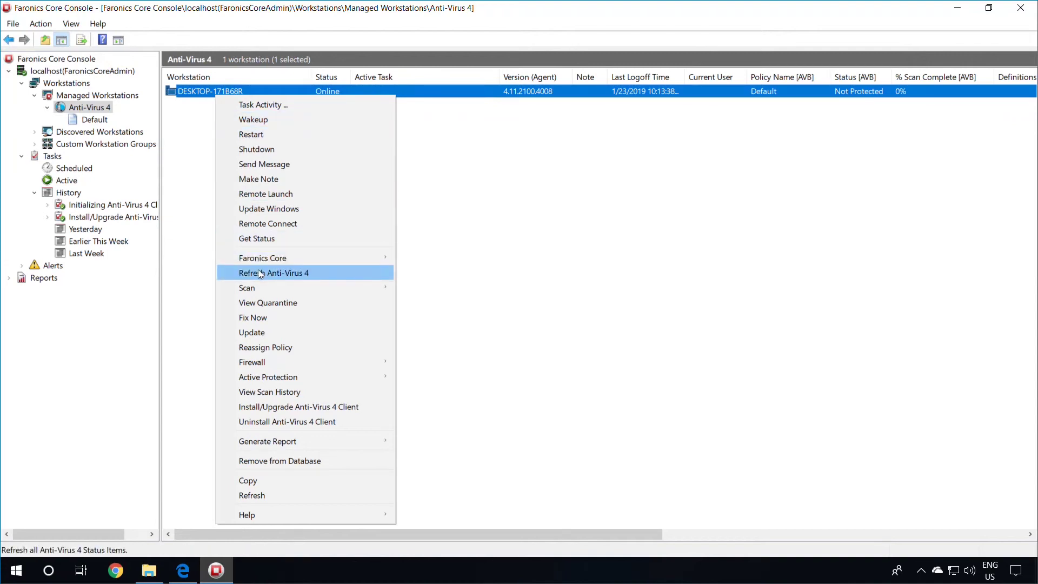
mouse_move(250, 291)
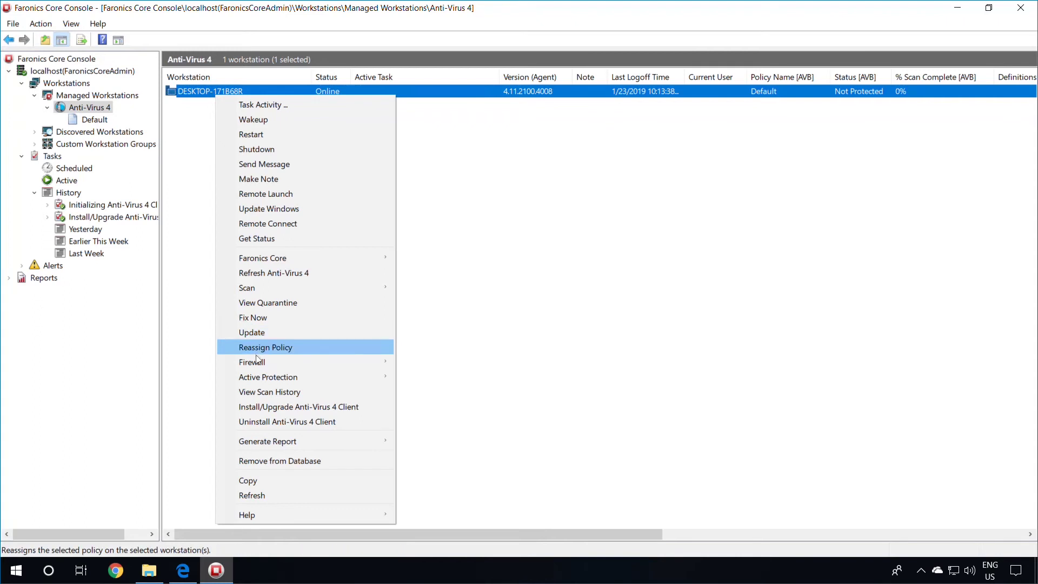
mouse_move(258, 362)
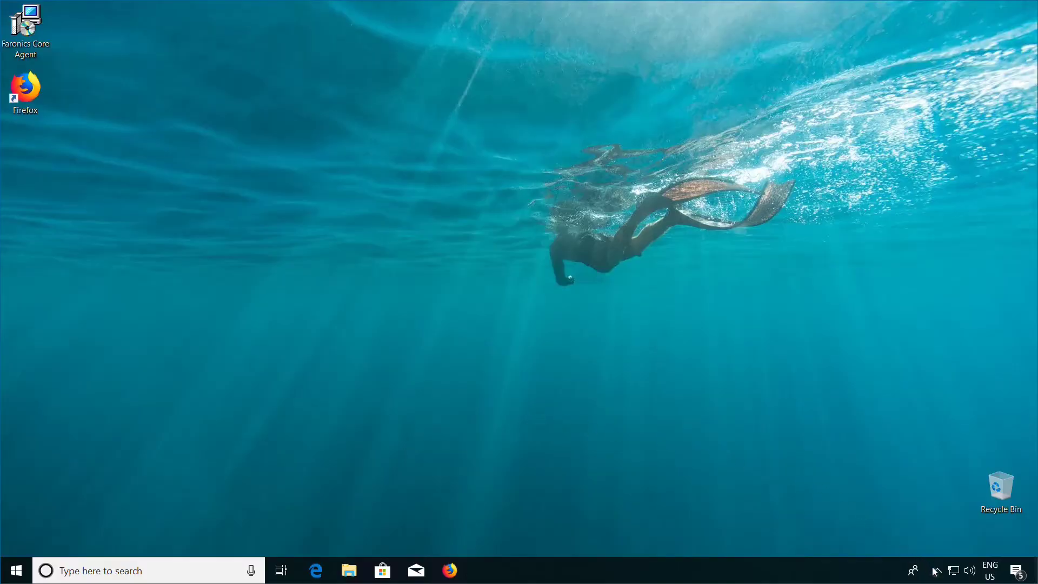
Step: Expand the workstation's hidden notification-area icons to find the Anti-Virus tray icon
click(937, 571)
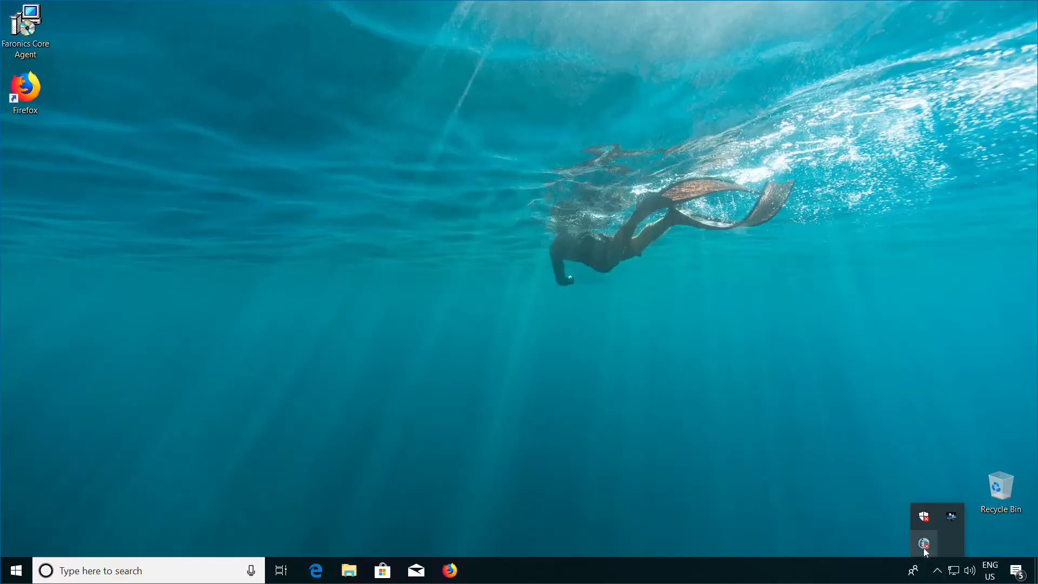